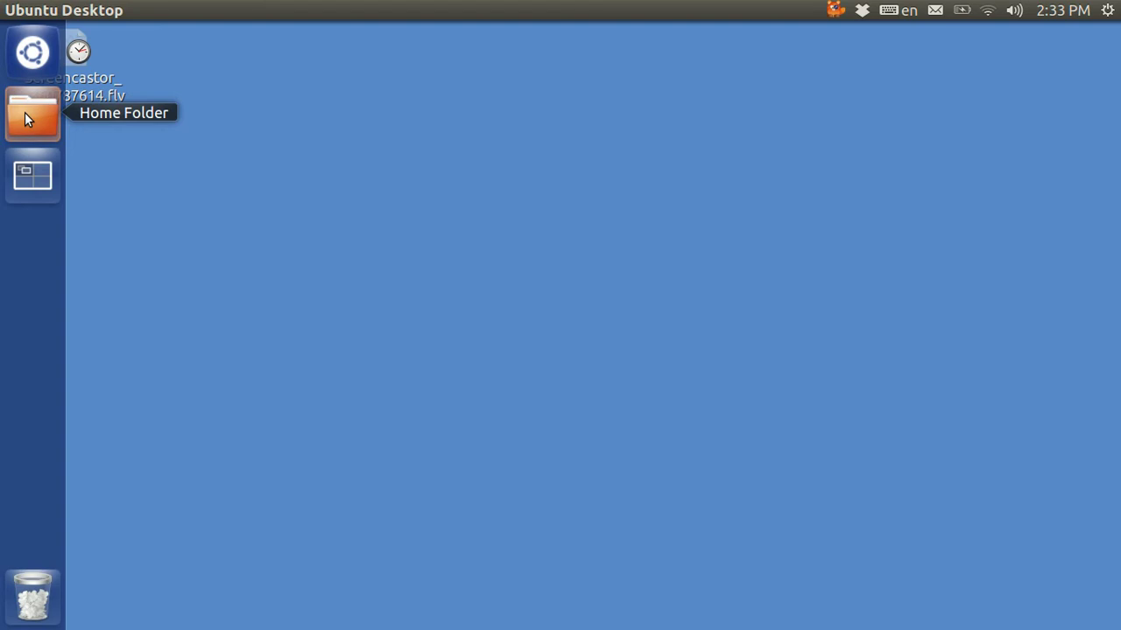
# Step: Open the Home folder in the file manager from the Unity launcher
pyautogui.click(24, 112)
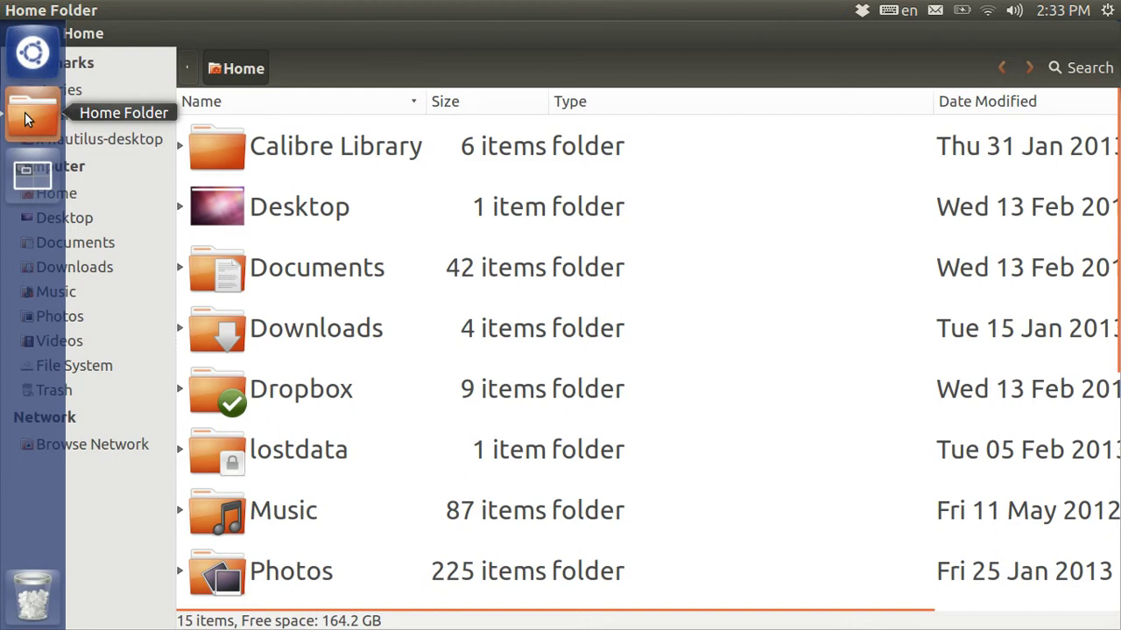
# Step: Navigate from Home into Documents › youtube › ubuntubasics and scroll its 102 items
pyautogui.click(230, 271)
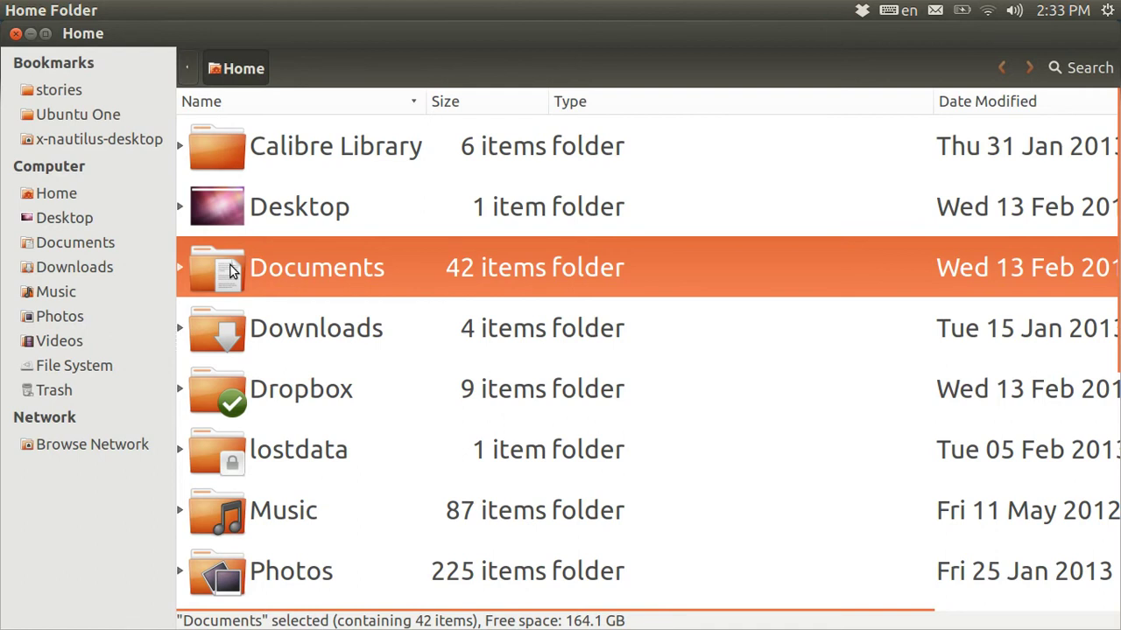
pyautogui.doubleClick(232, 270)
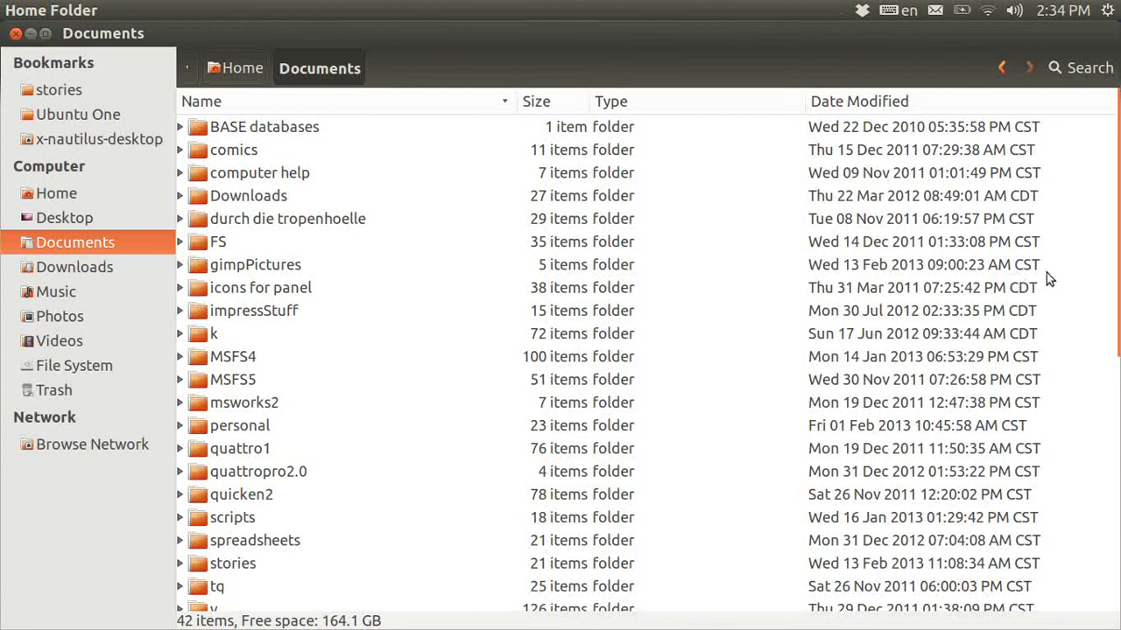
pyautogui.moveTo(1111, 303)
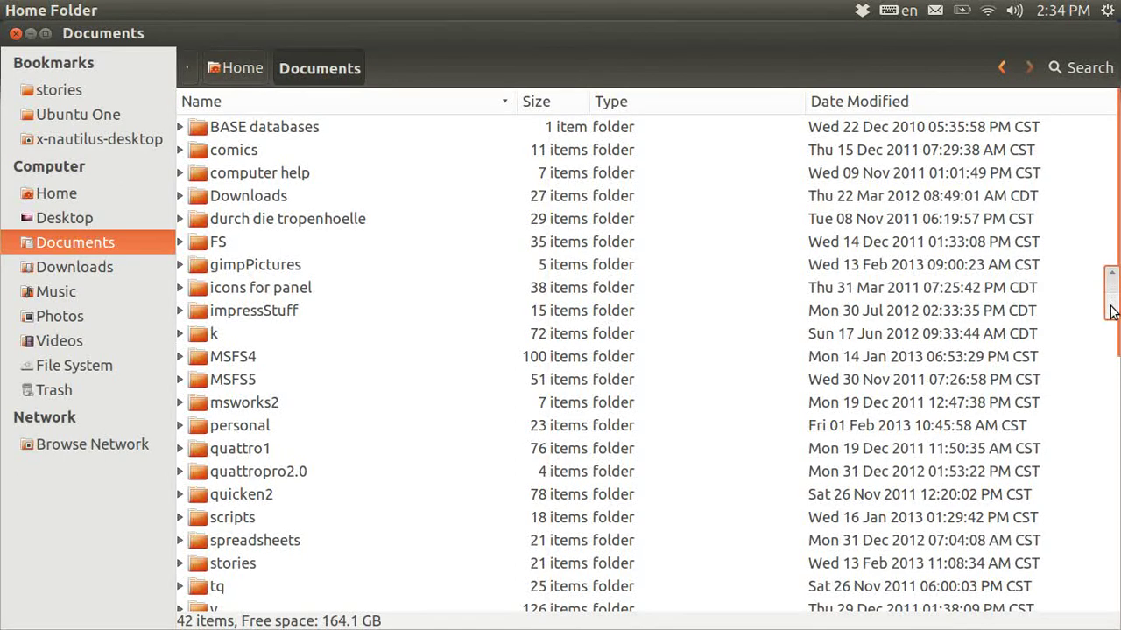
pyautogui.moveTo(1112, 311); pyautogui.dragTo(797, 368)
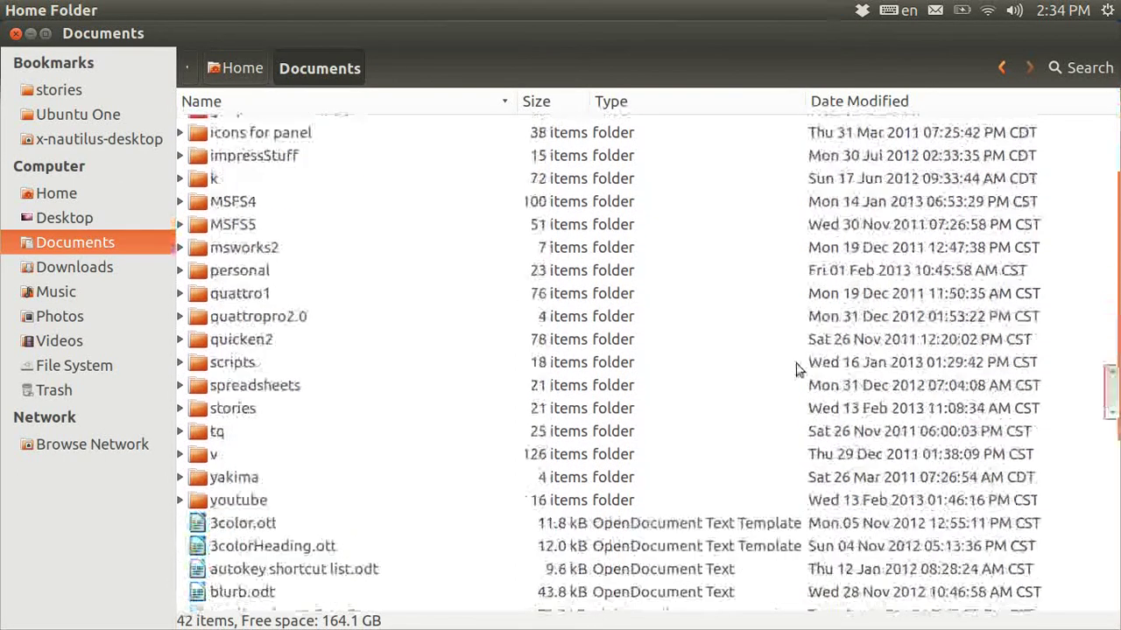
pyautogui.doubleClick(223, 501)
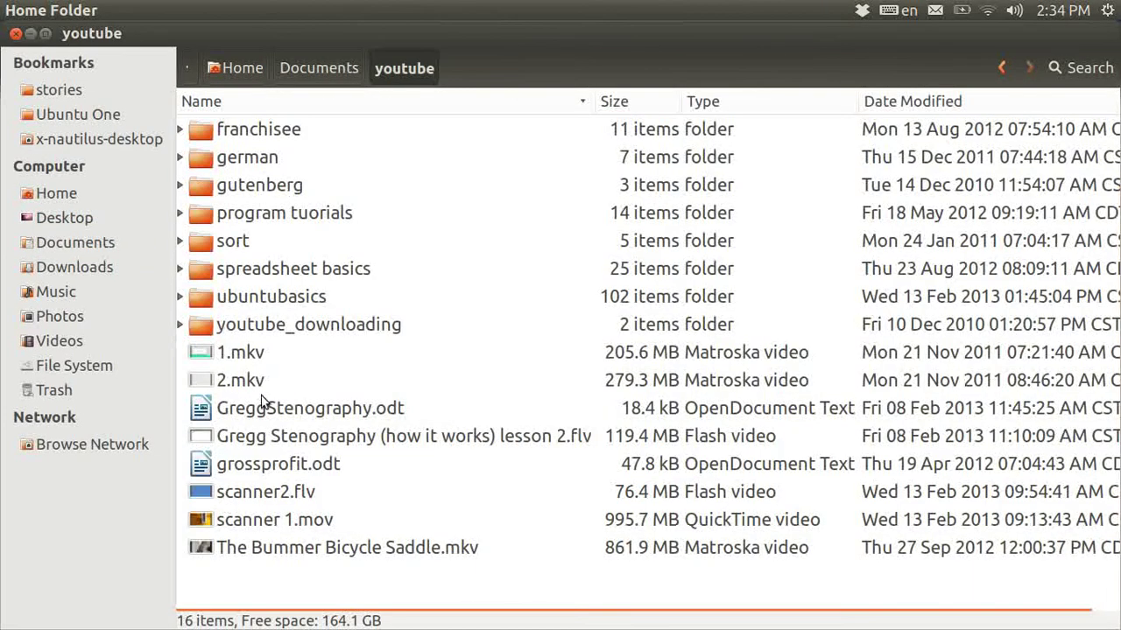
pyautogui.doubleClick(237, 299)
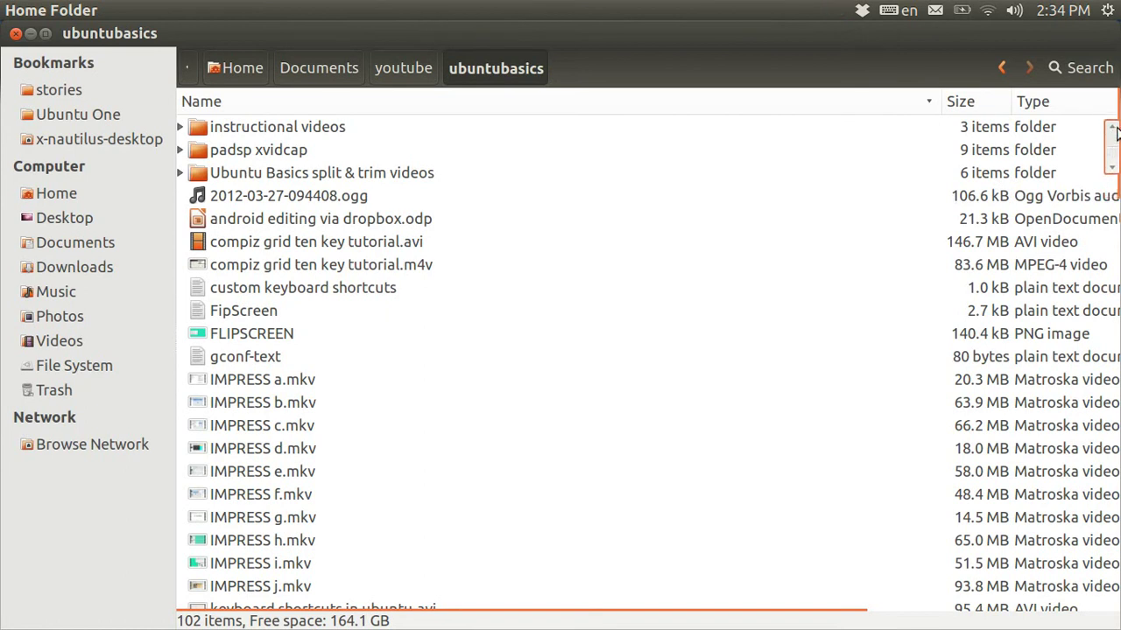
pyautogui.moveTo(1111, 129); pyautogui.dragTo(1112, 185)
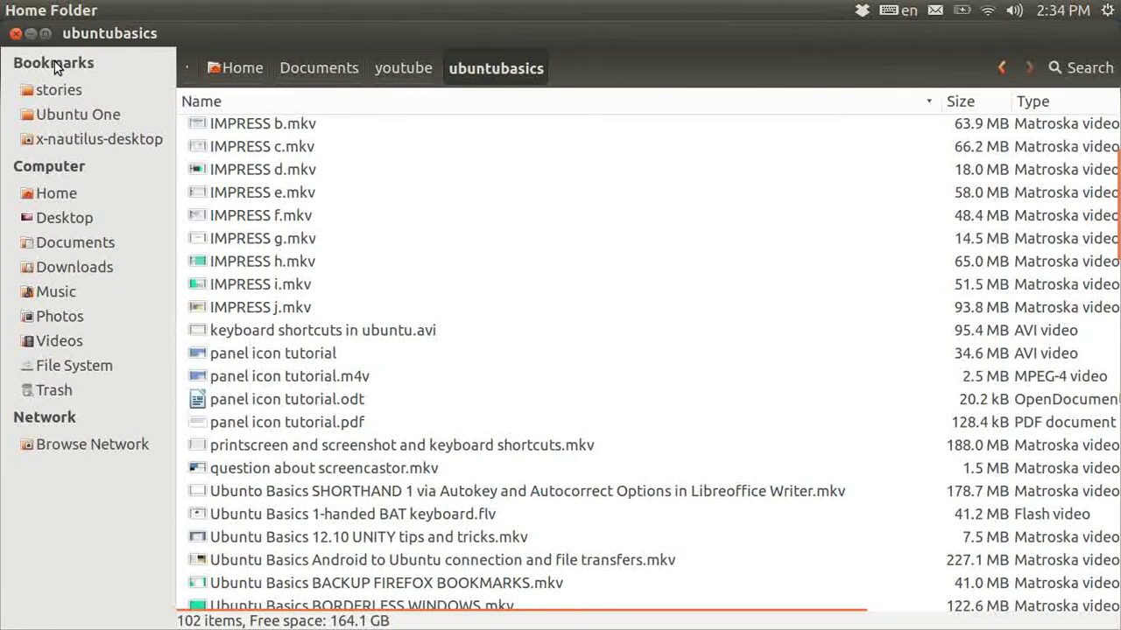
# Step: Bookmark the current ubuntubasics folder from the Bookmarks menu
pyautogui.moveTo(191, 7)
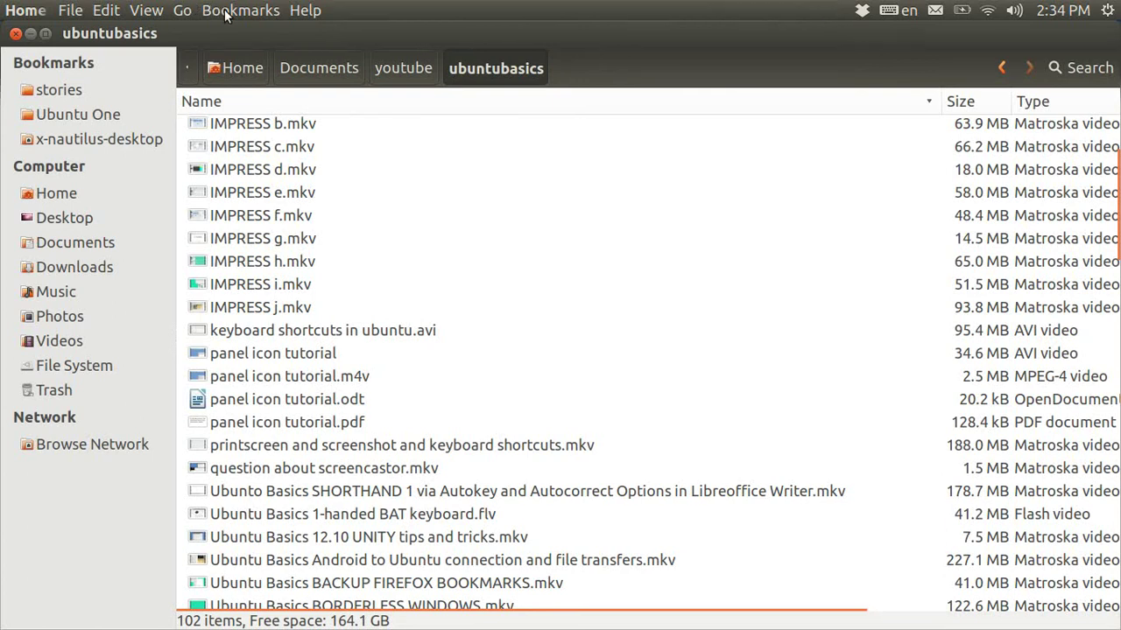
pyautogui.click(225, 11)
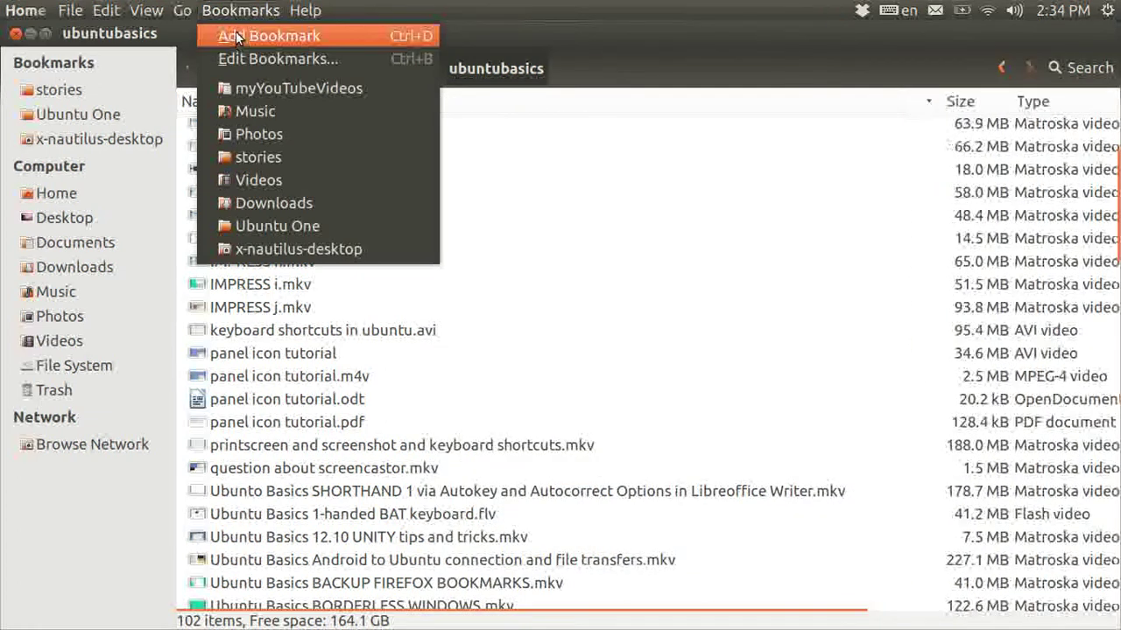
pyautogui.click(237, 35)
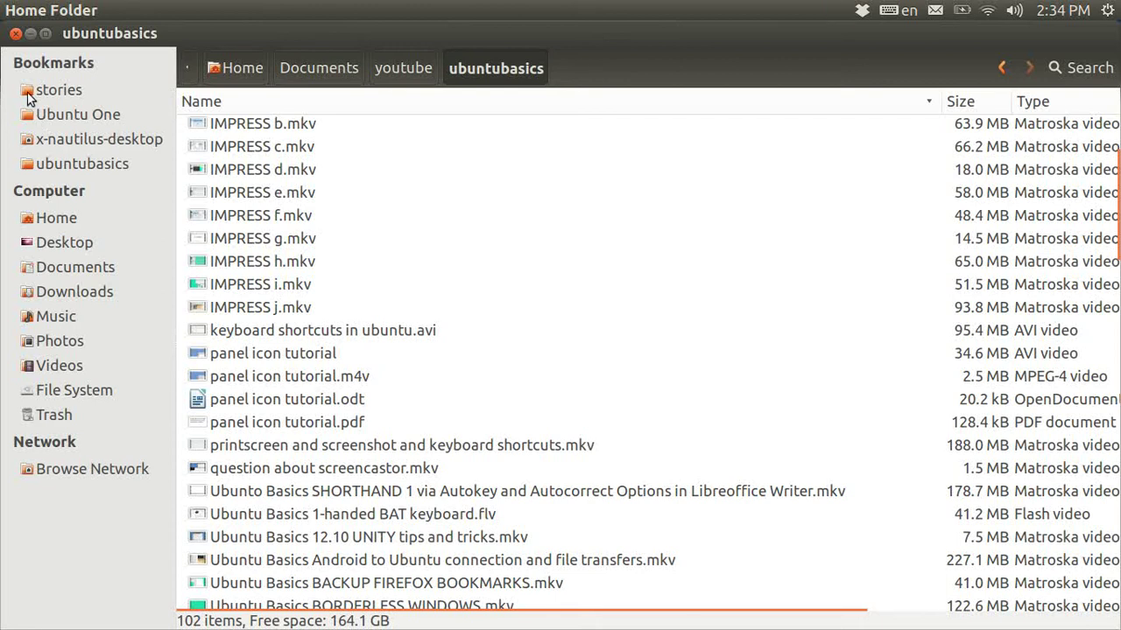
# Step: Close the file manager and reopen ubuntubasics from the Home launcher icon's bookmarked places
pyautogui.click(15, 34)
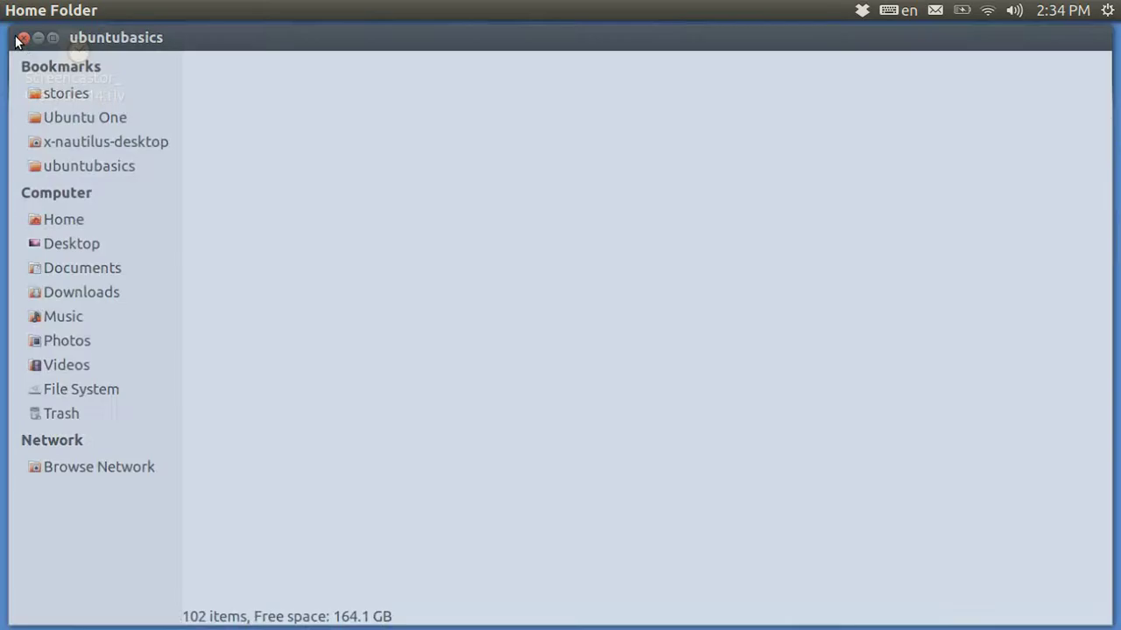
pyautogui.moveTo(0, 105)
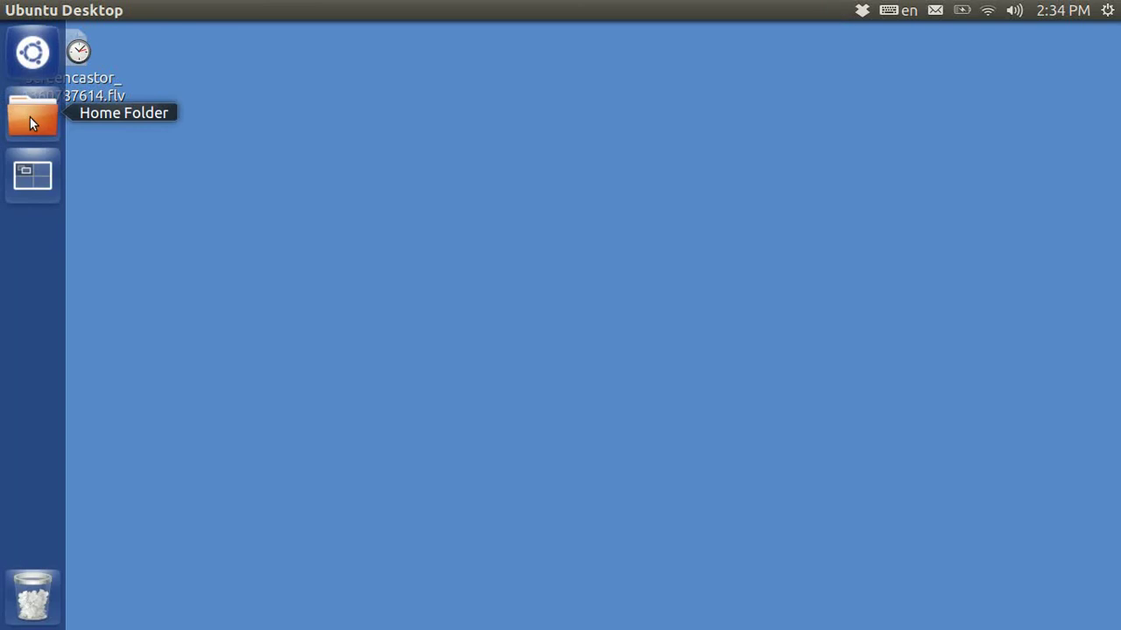
pyautogui.rightClick(30, 116)
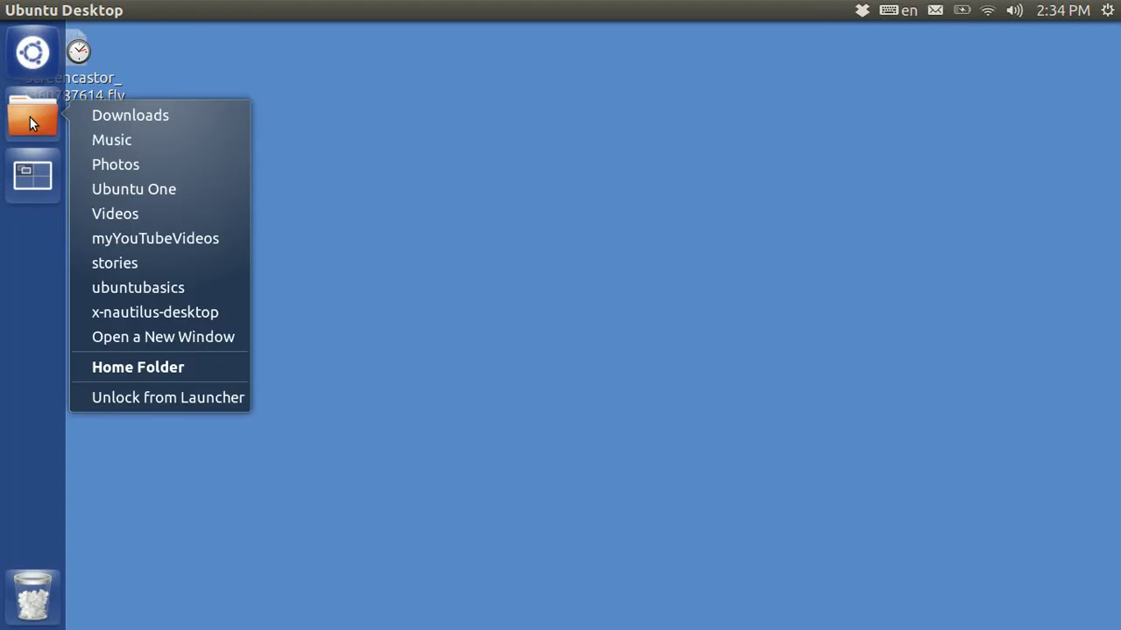
pyautogui.click(137, 289)
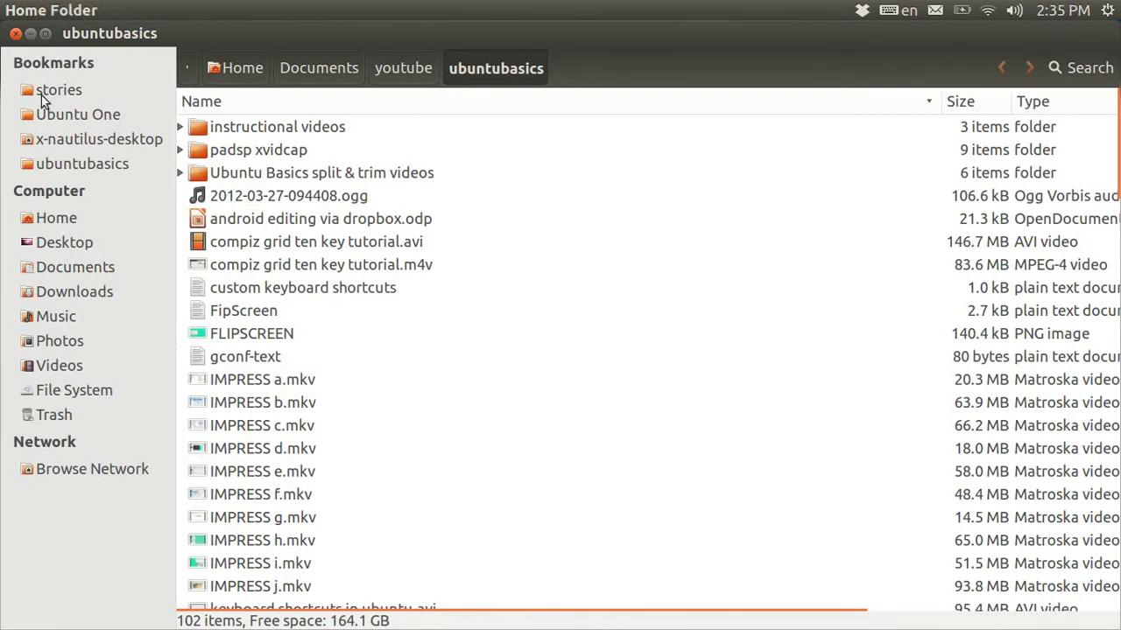
# Step: Check the ubuntubasics sidebar bookmark's options without changes, then close the window
pyautogui.click(66, 166)
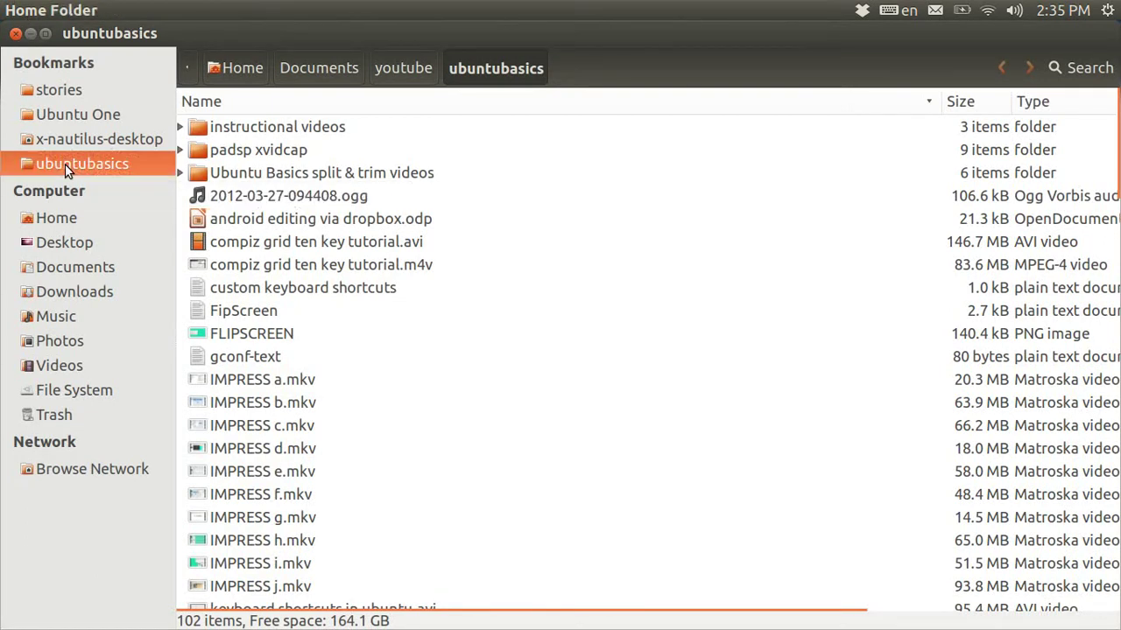
pyautogui.rightClick(65, 164)
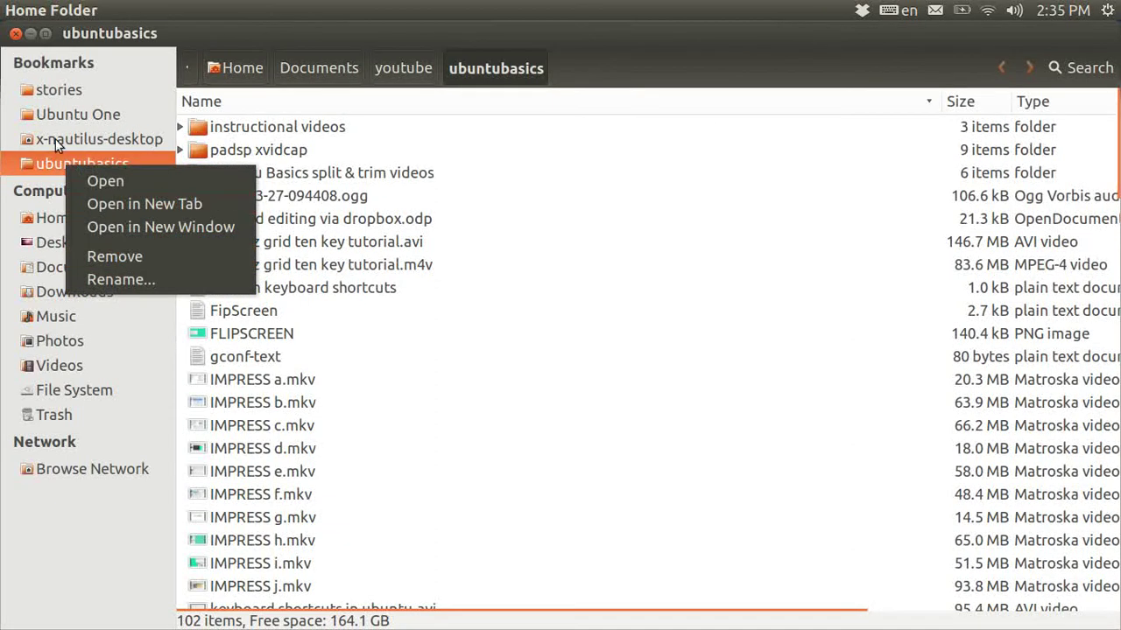
pyautogui.click(41, 165)
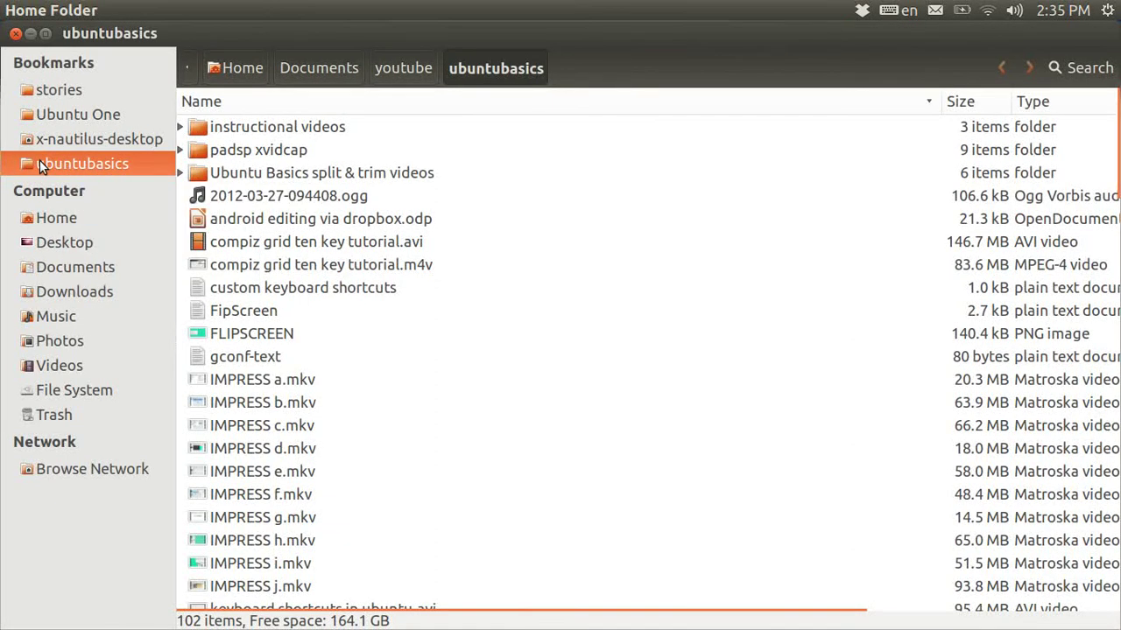
pyautogui.click(15, 36)
pyautogui.moveTo(32, 52)
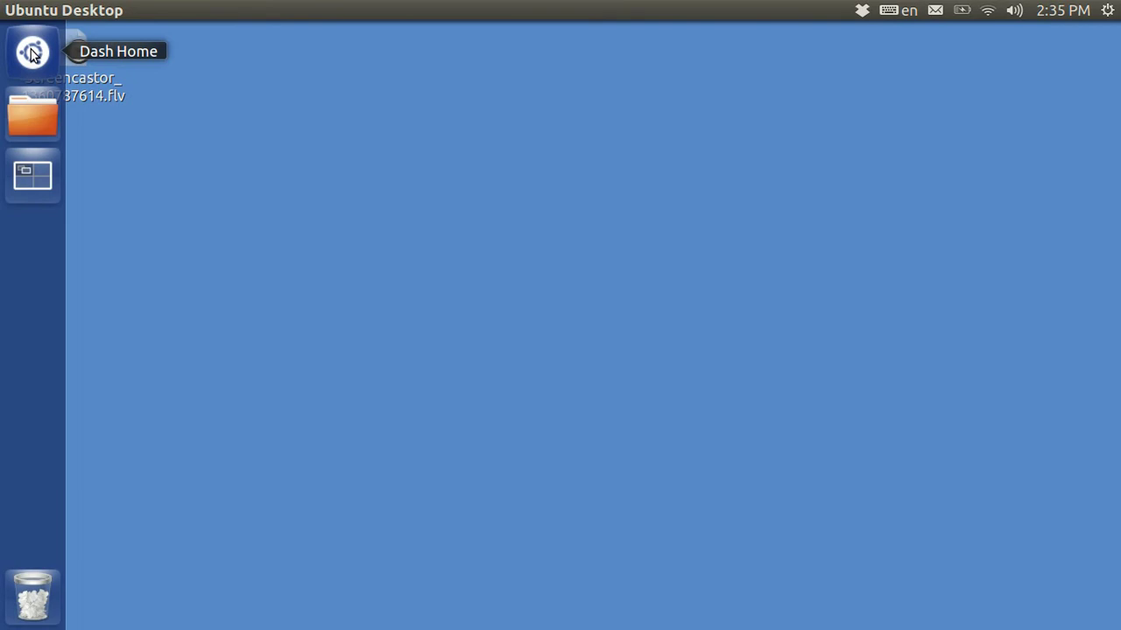
pyautogui.rightClick(31, 52)
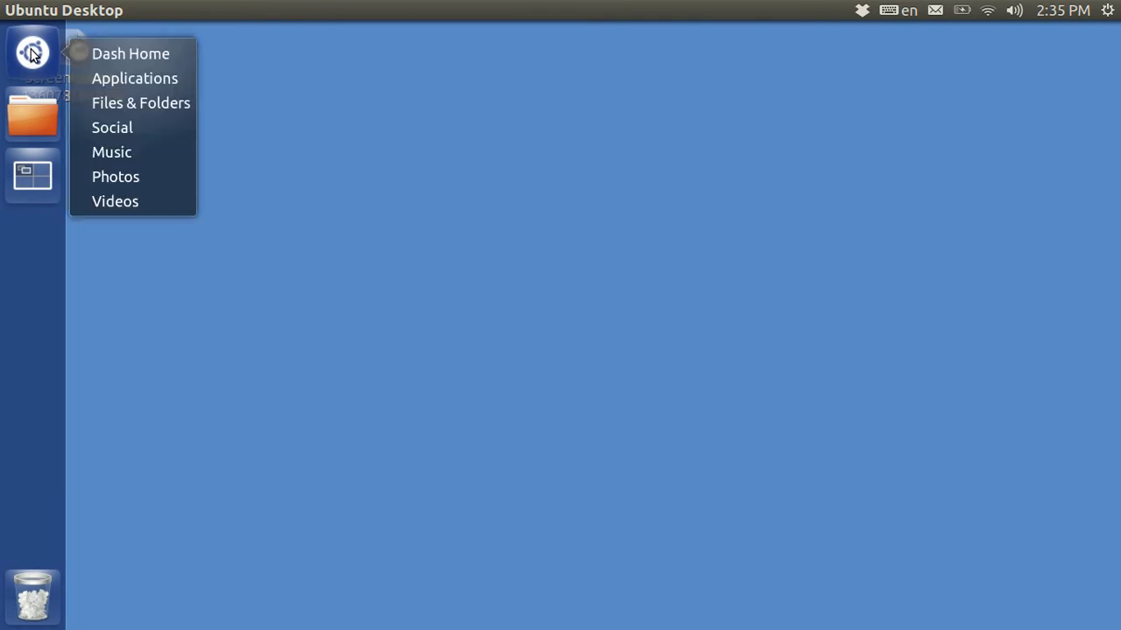
pyautogui.click(124, 104)
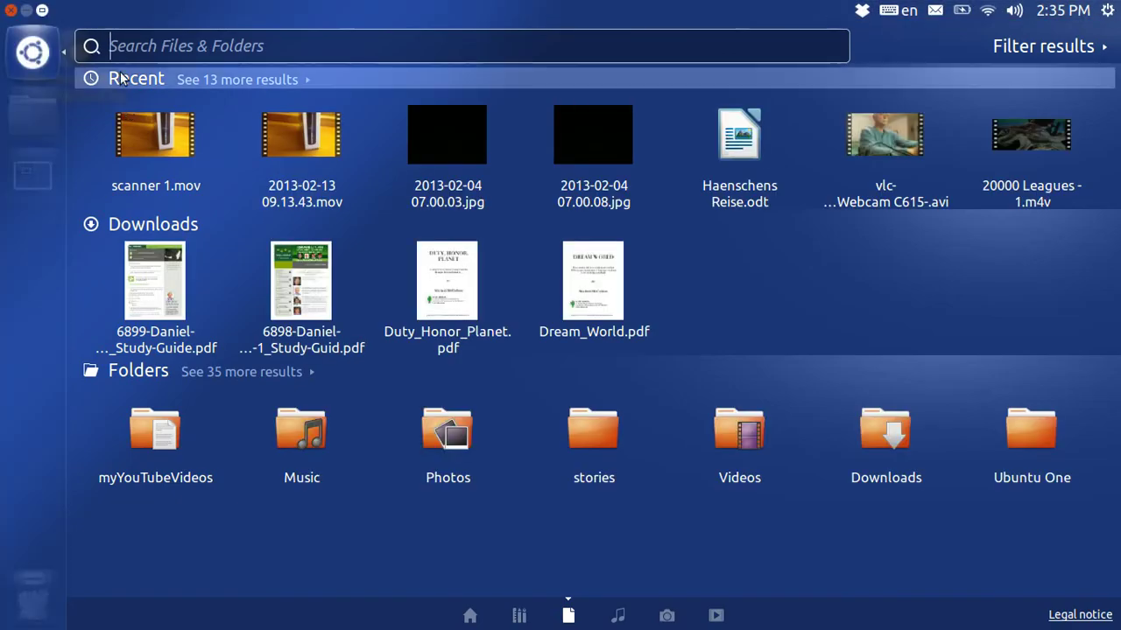
pyautogui.write('u')
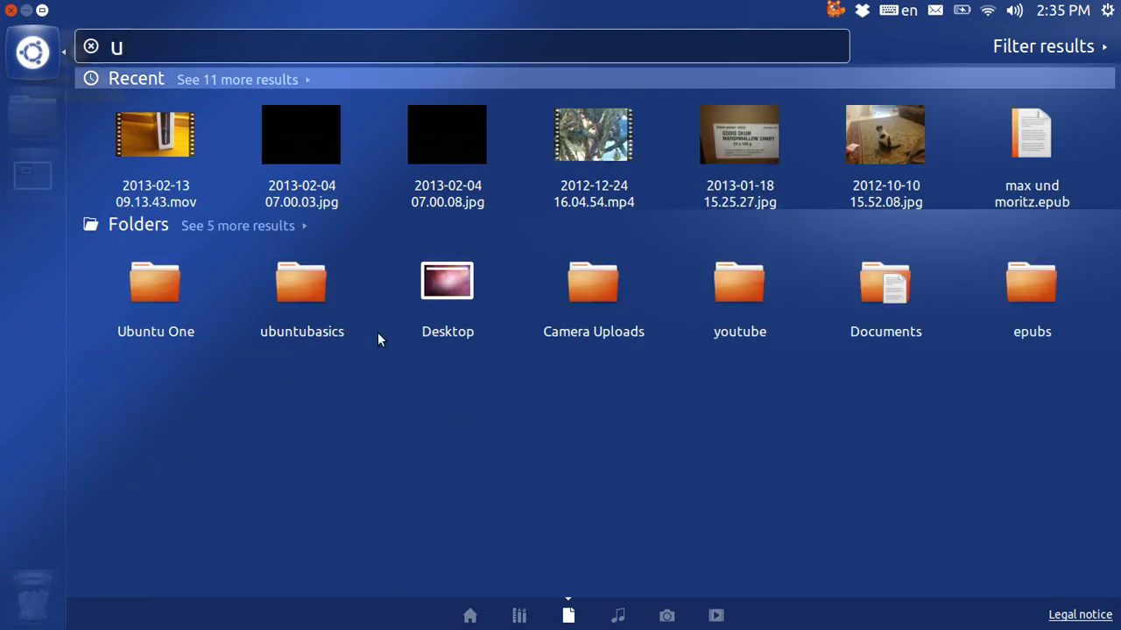
pyautogui.click(299, 289)
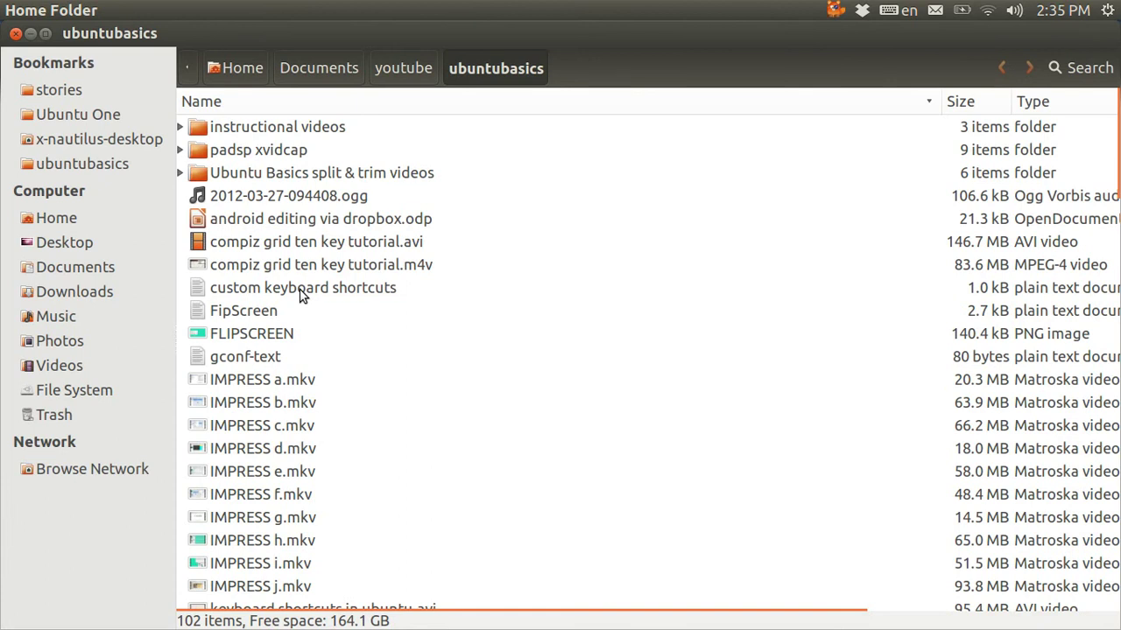
pyautogui.click(15, 34)
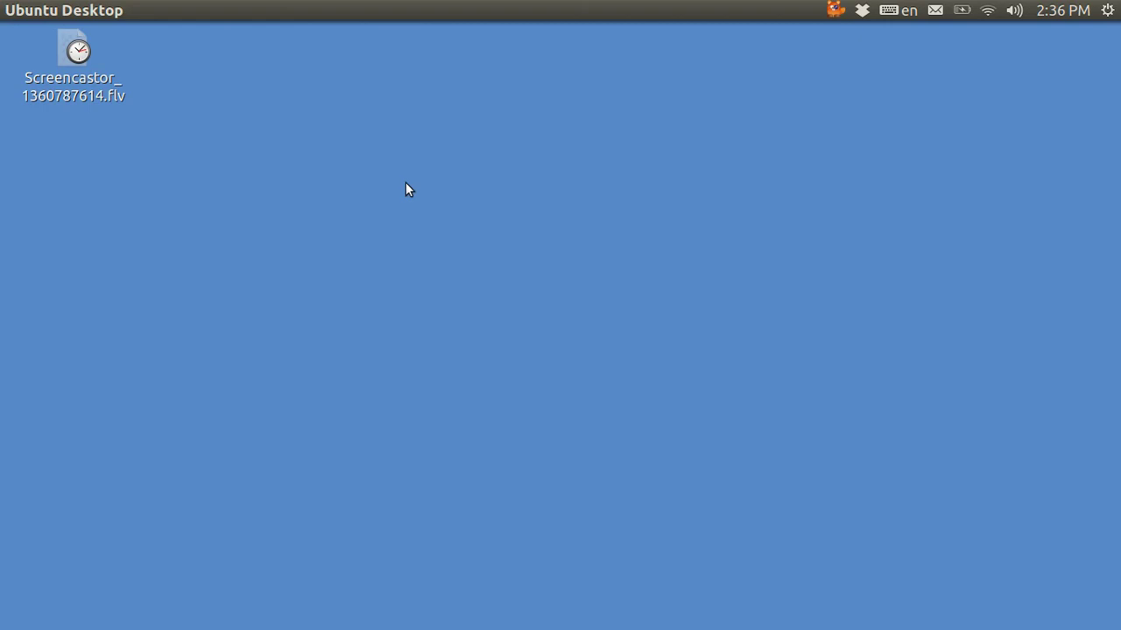
# Step: In a new terminal, type nautilus /home/pop/Documents/youtube/ubuntubasics and copy that command
pyautogui.hotkey('ctrl', 'alt', 't')
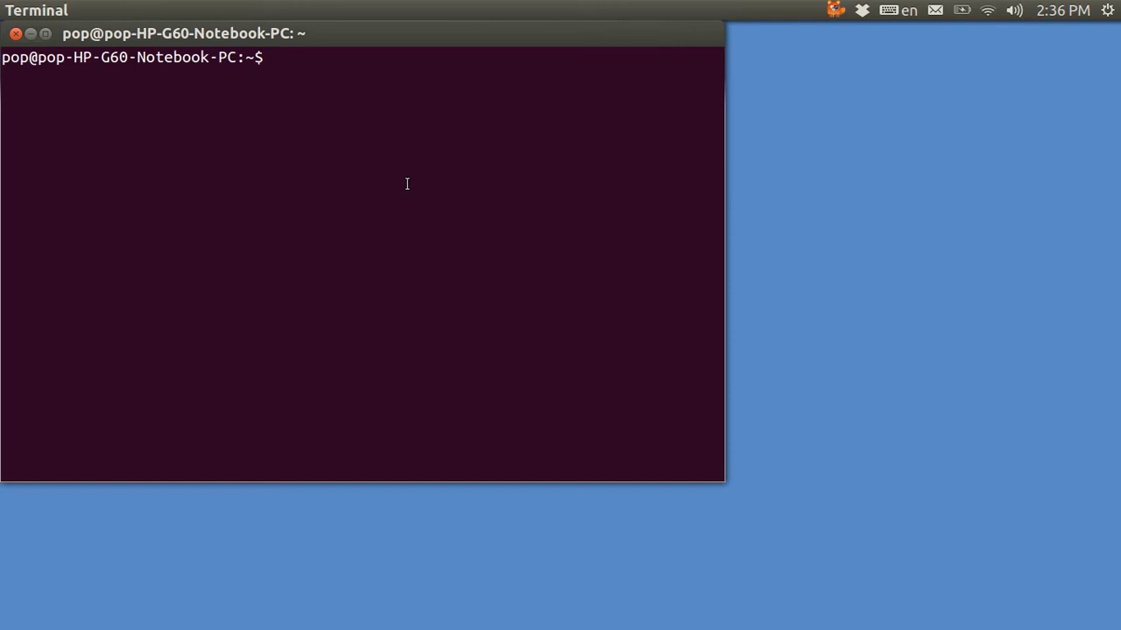
pyautogui.write('nautil')
pyautogui.write('nautilus ')
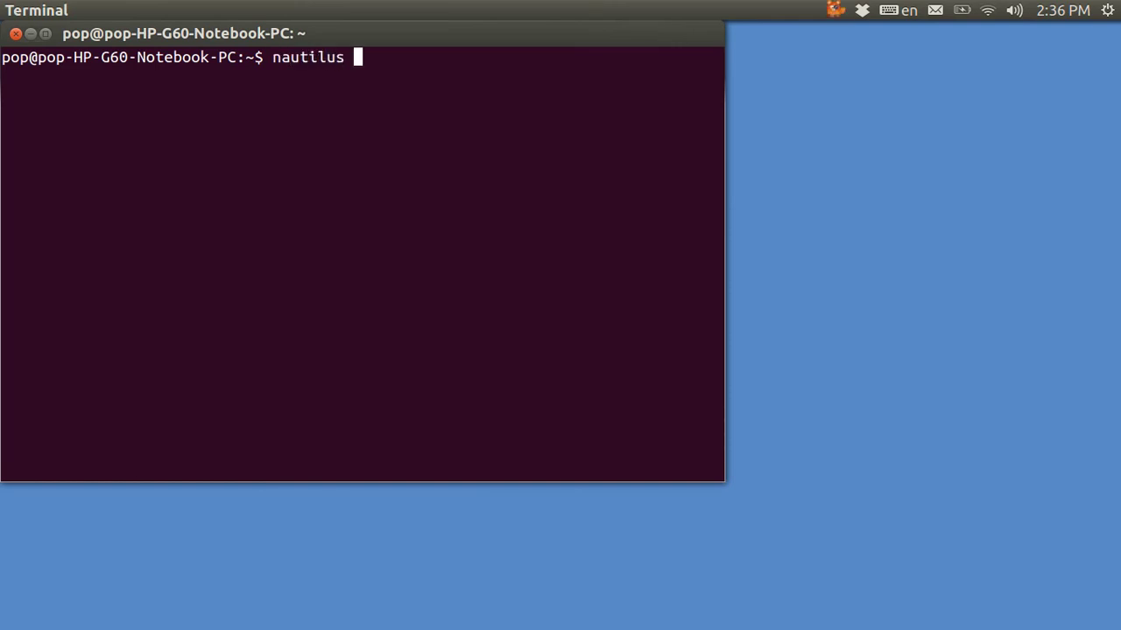
pyautogui.write('/home/pop/')
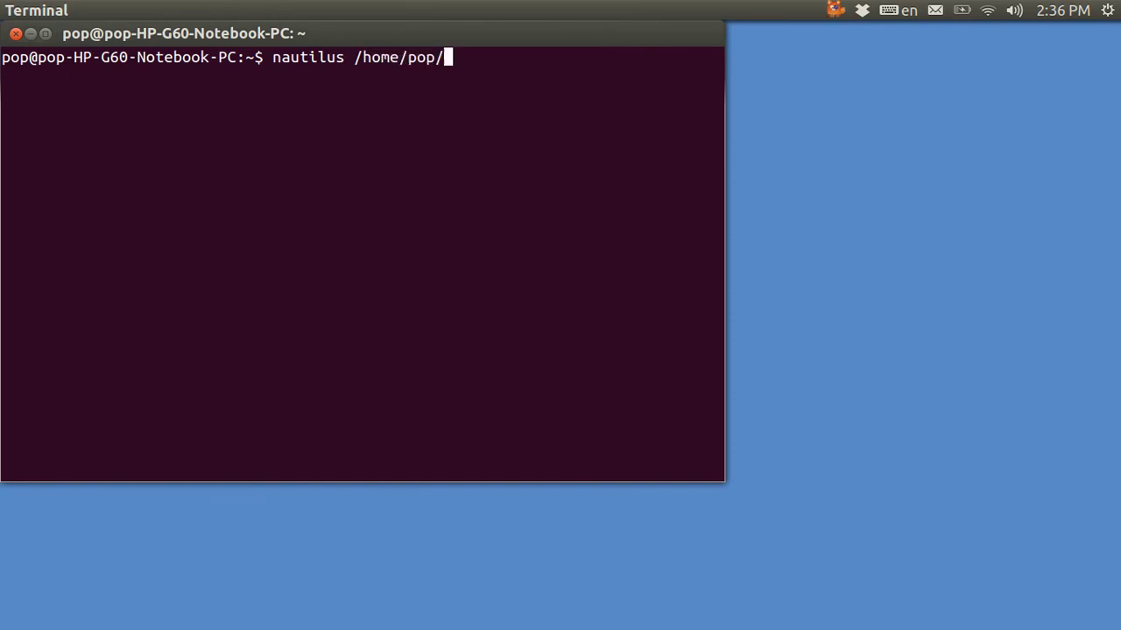
pyautogui.write('Documents')
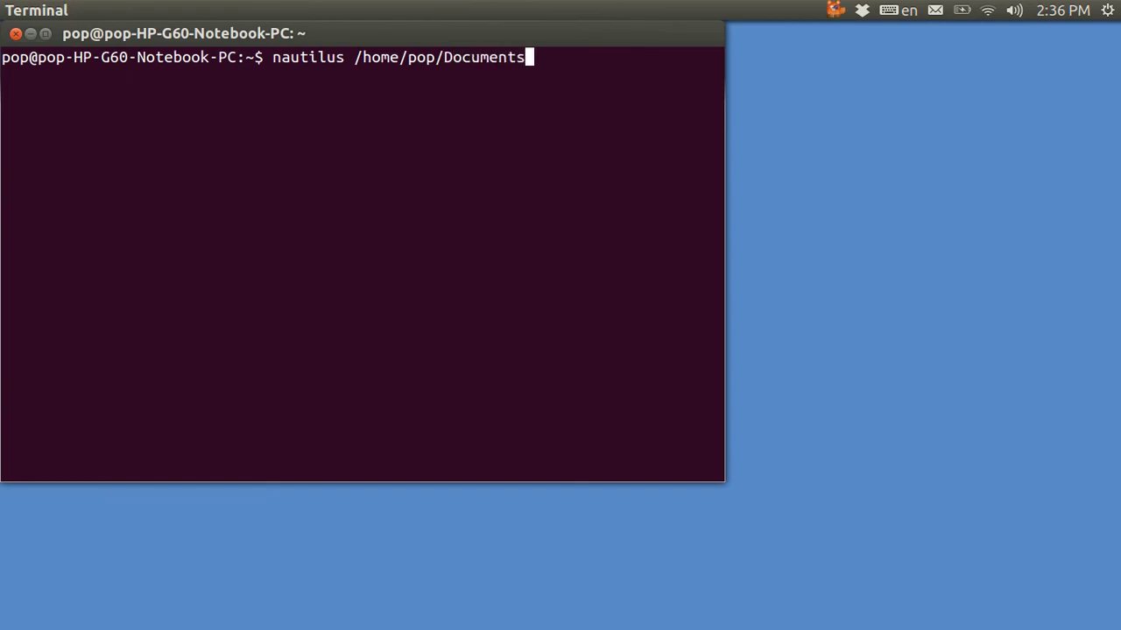
pyautogui.write('/youtube')
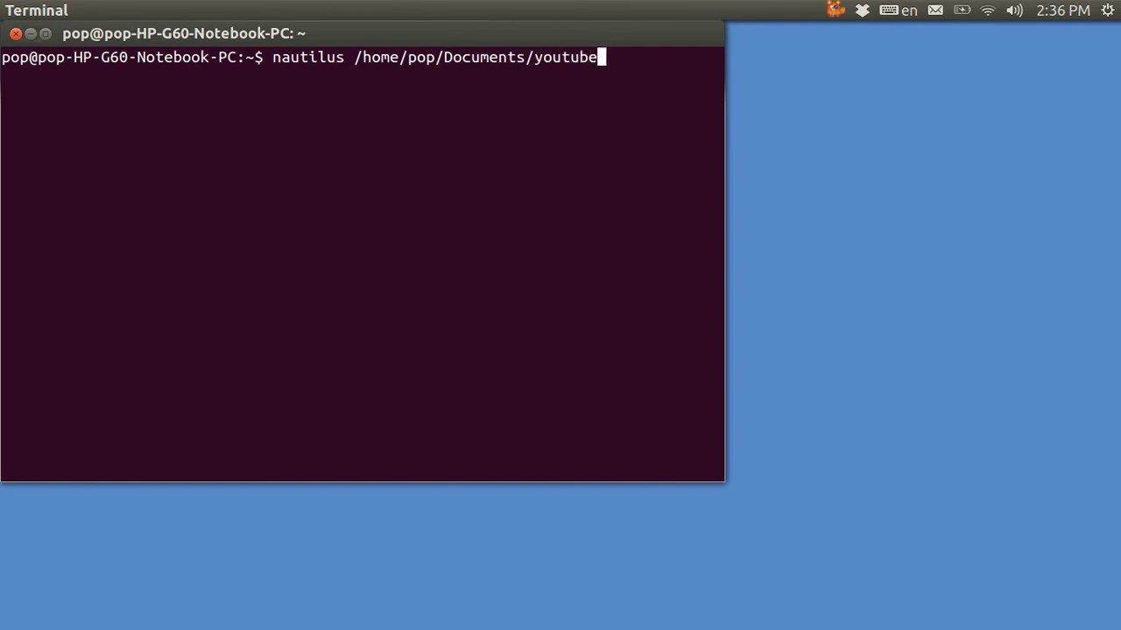
pyautogui.write('/ubuntubasi')
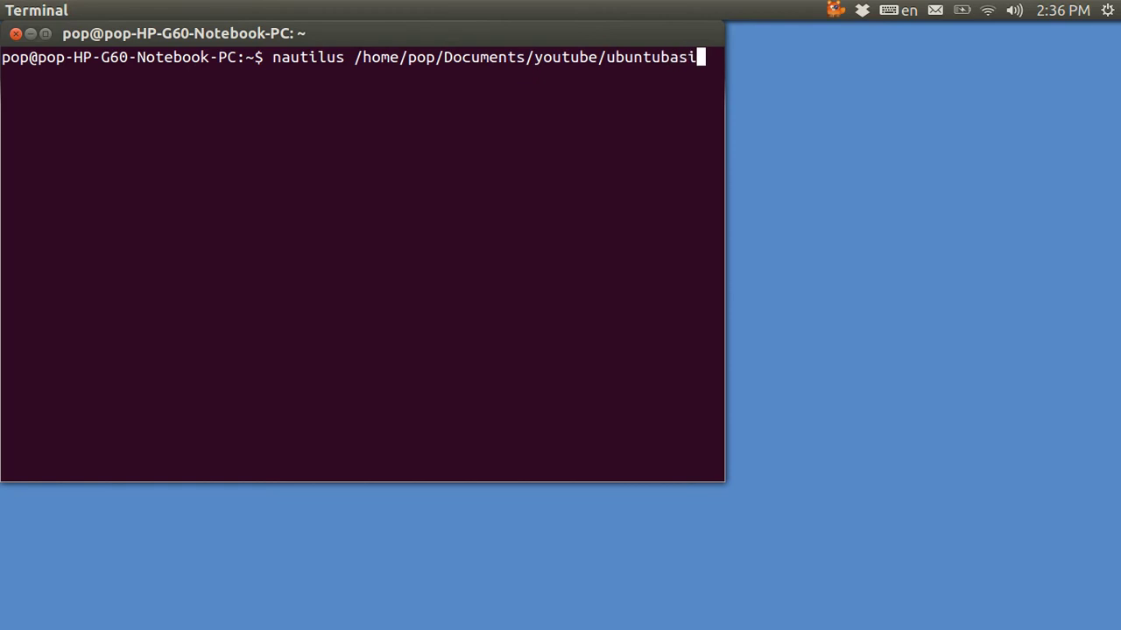
pyautogui.write('cs')
pyautogui.moveTo(271, 57); pyautogui.dragTo(715, 59)
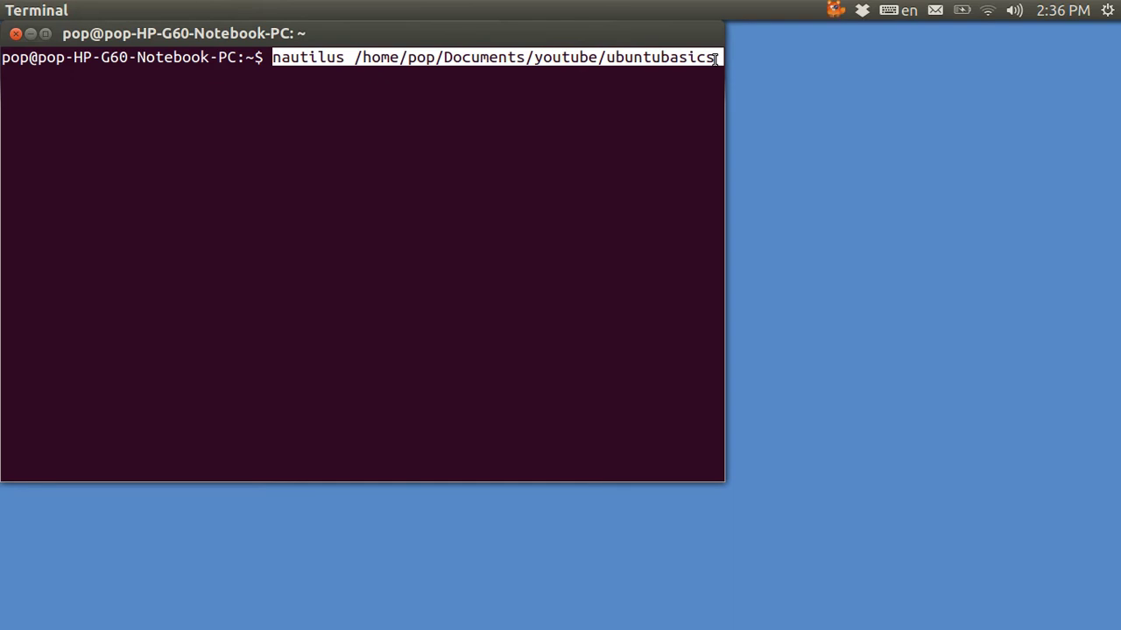
pyautogui.moveTo(237, 5)
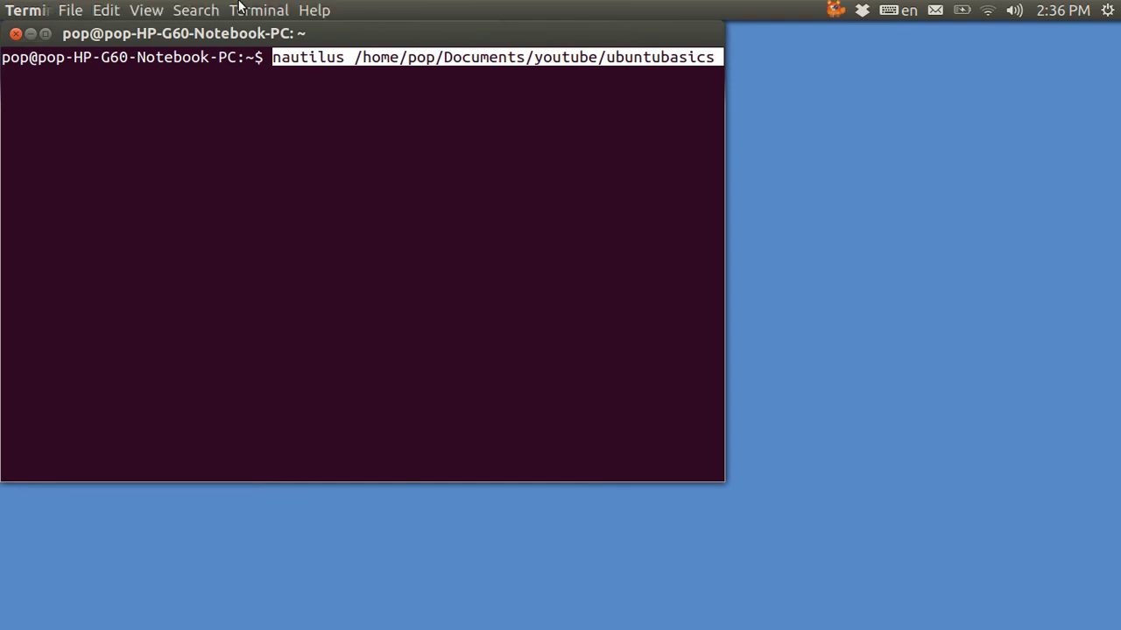
pyautogui.click(111, 11)
pyautogui.click(129, 34)
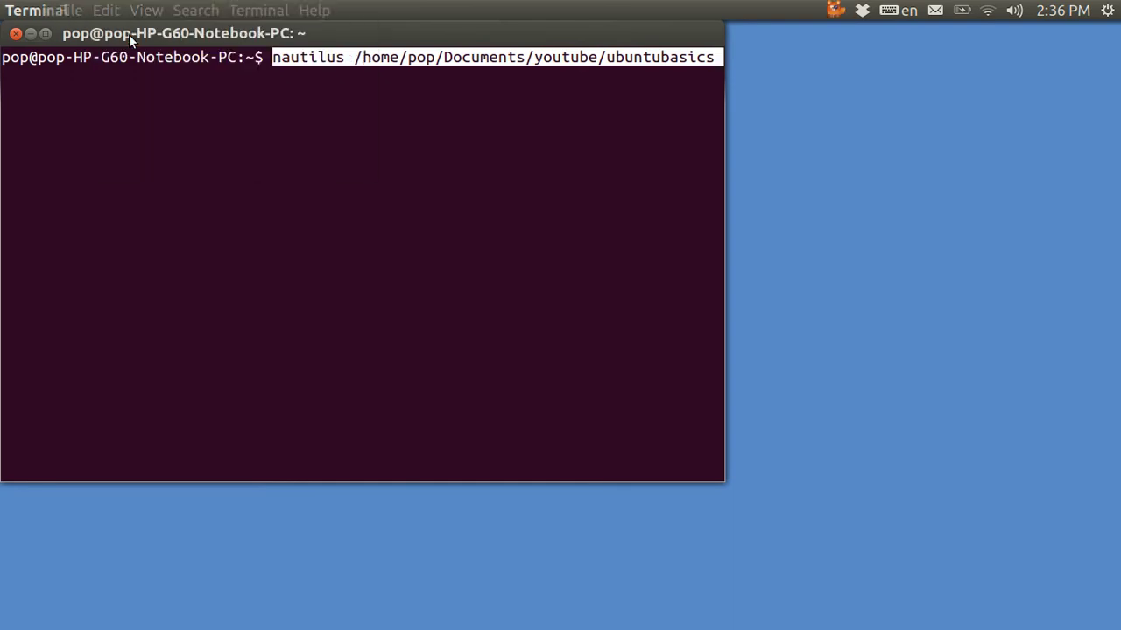
pyautogui.click(508, 57)
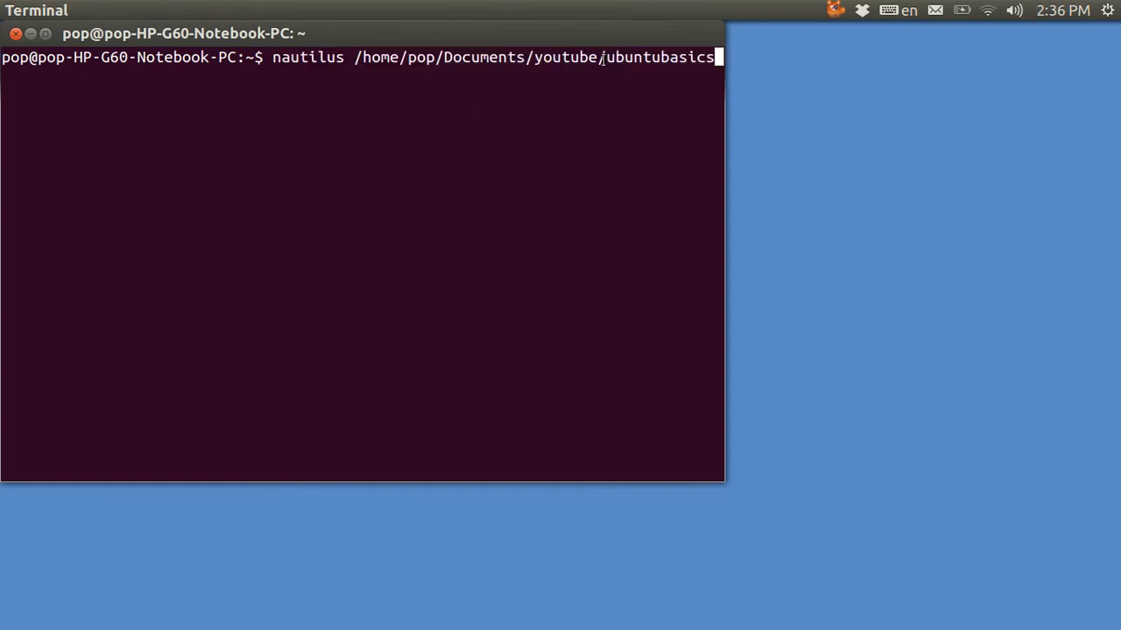
# Step: Run the nautilus command to open ubuntubasics, then close that folder window
pyautogui.press('Return')
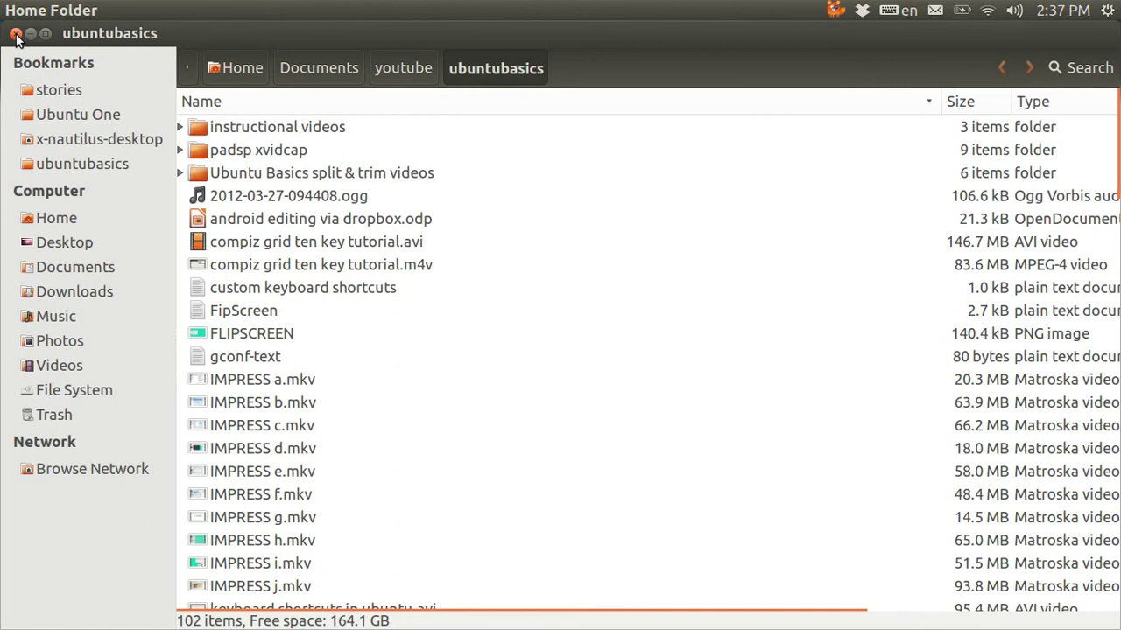
pyautogui.click(17, 35)
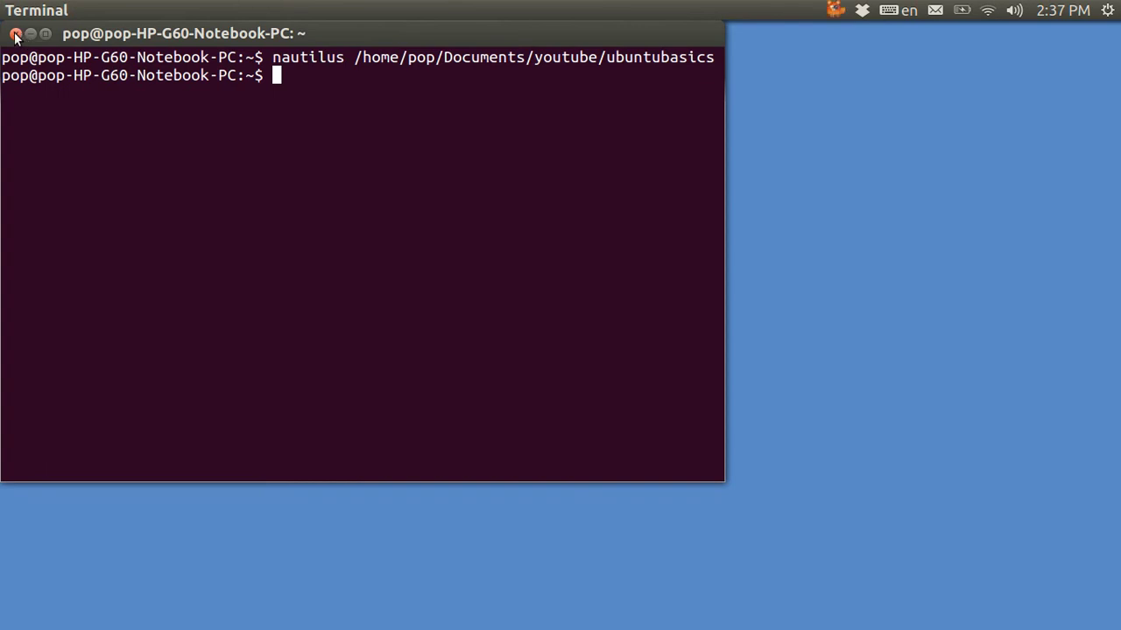
# Step: Close the Terminal and launch System Settings from the top-panel gear menu
pyautogui.click(16, 33)
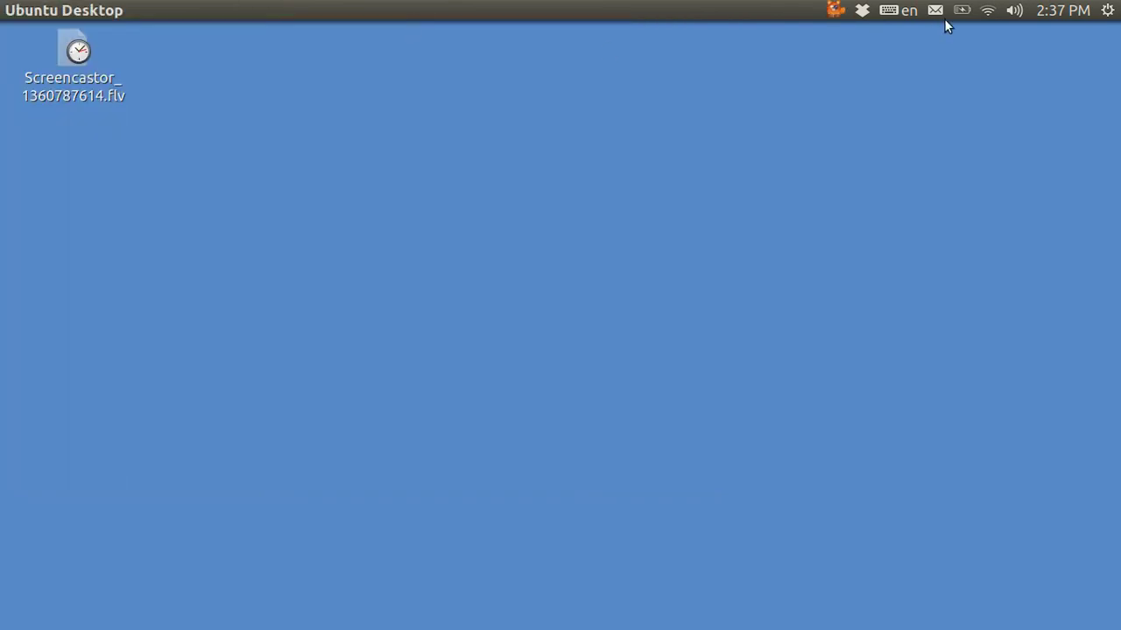
pyautogui.click(1107, 11)
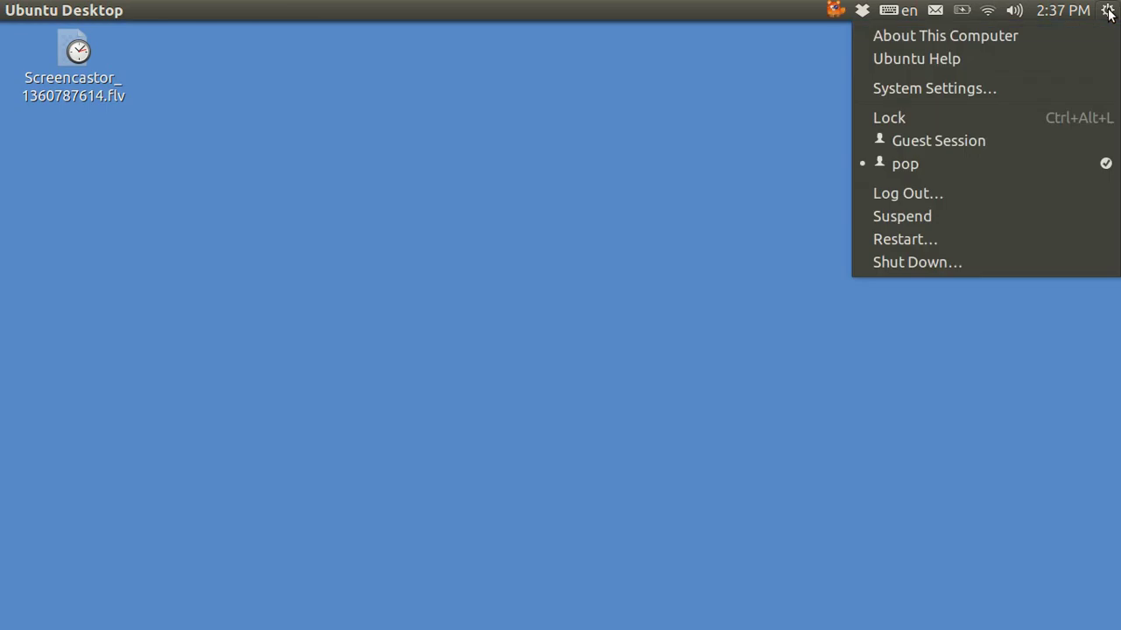
pyautogui.click(1039, 91)
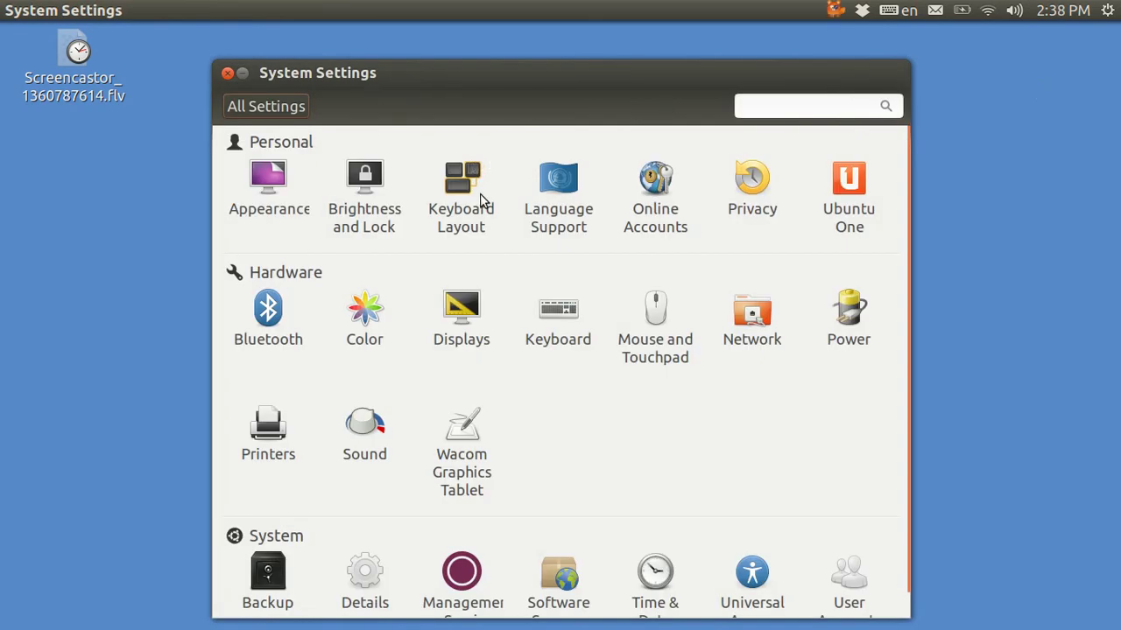
# Step: Go to Keyboard › Shortcuts › Custom Shortcuts and start adding a new shortcut
pyautogui.click(561, 317)
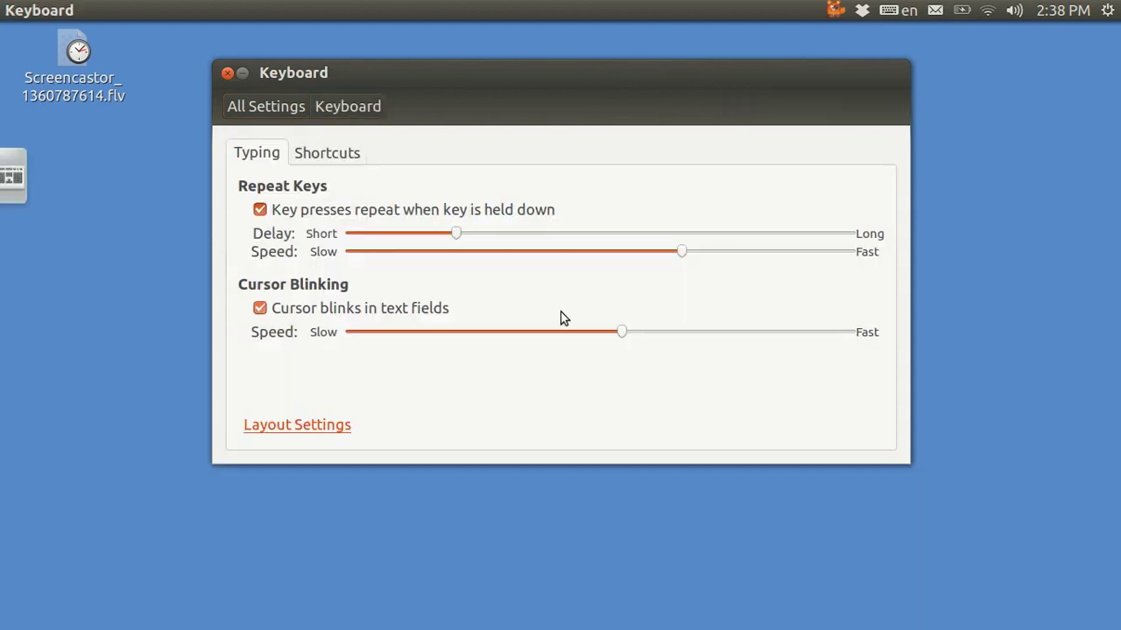
pyautogui.click(338, 158)
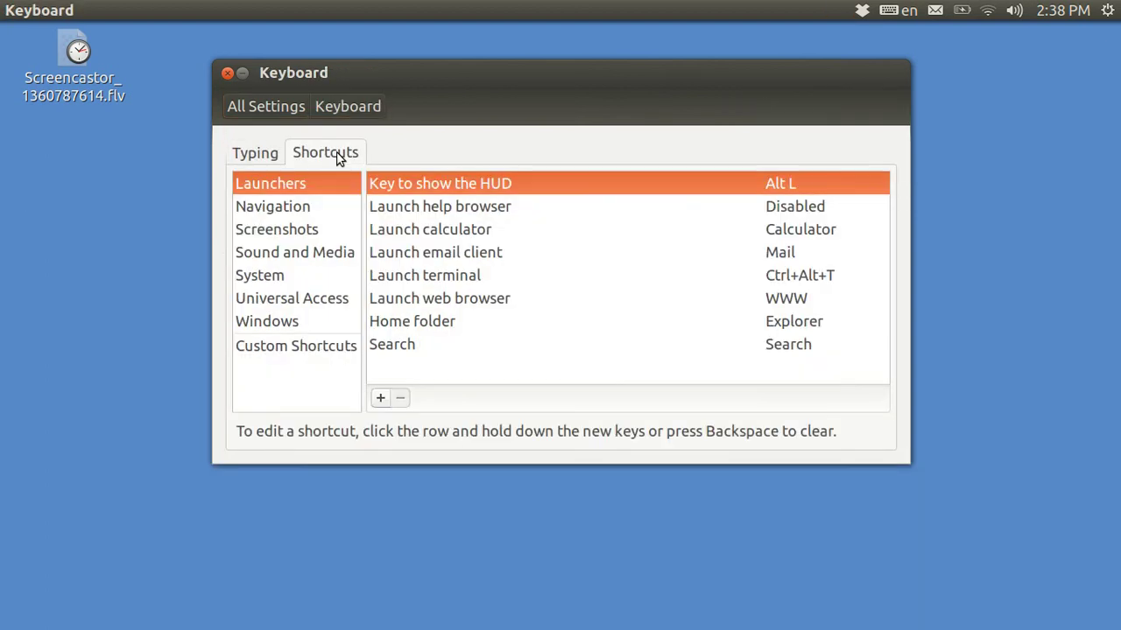
pyautogui.click(289, 350)
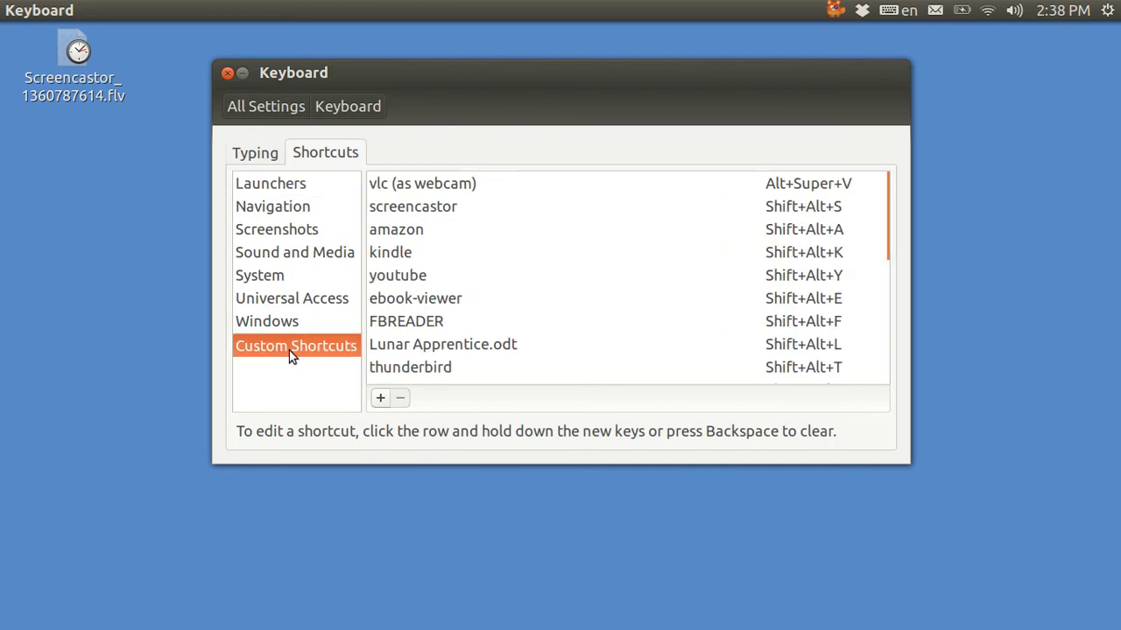
pyautogui.click(380, 399)
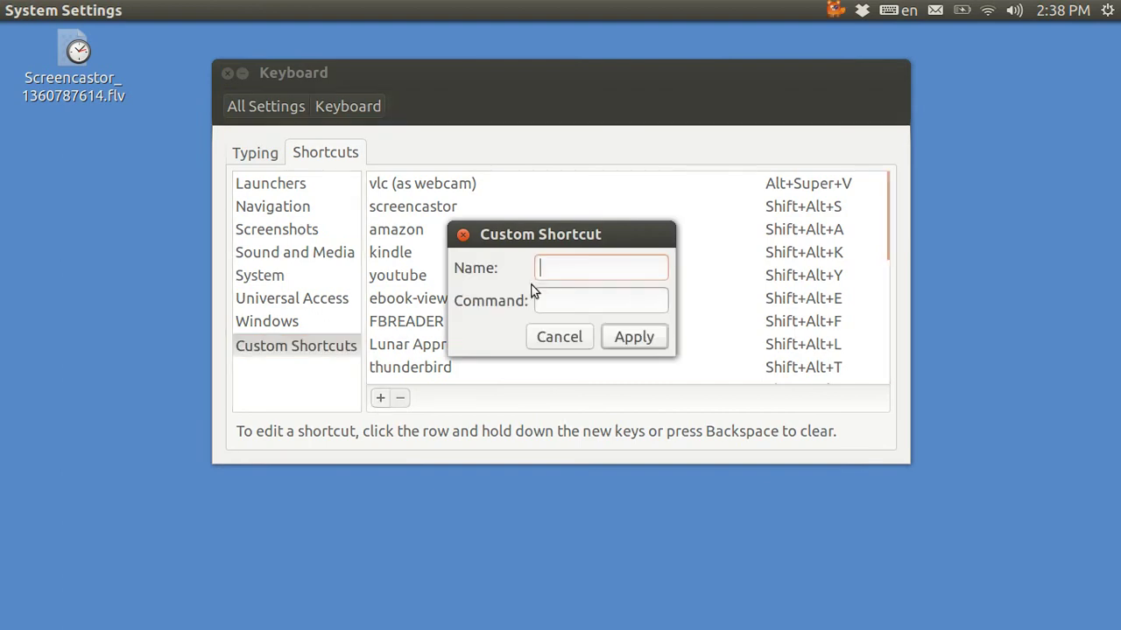
# Step: Name the shortcut ubuntubasics, paste the nautilus ubuntubasics command, verify it, and apply
pyautogui.write('ubuntubasics')
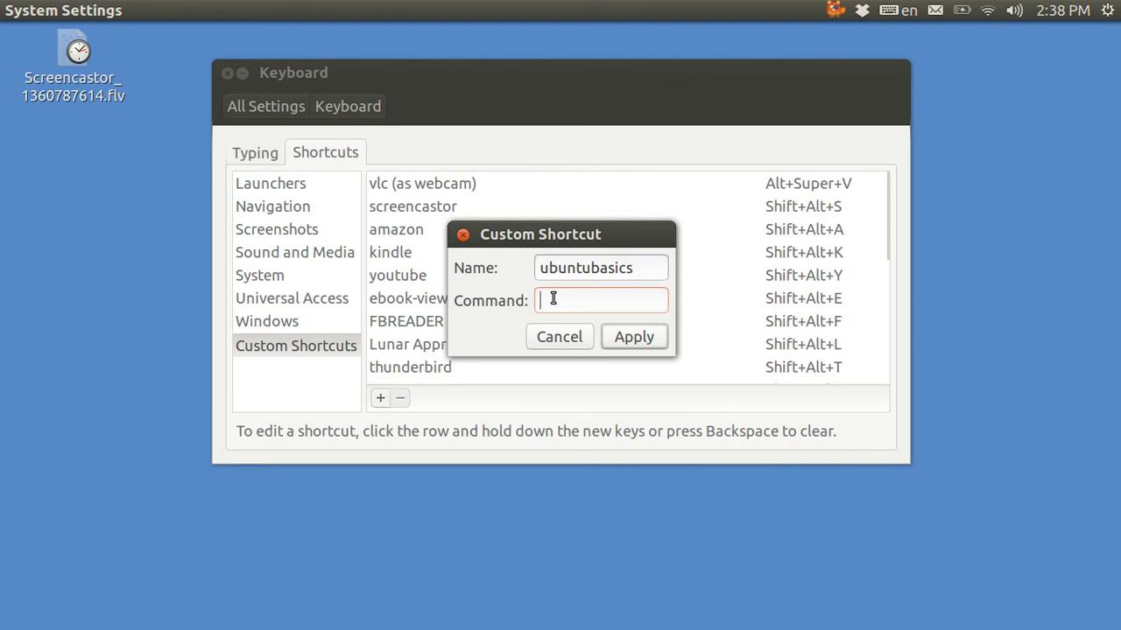
pyautogui.hotkey('ctrl', 'v')
pyautogui.press('Left')
pyautogui.press('Left')
pyautogui.press('Left')
pyautogui.press('Left')
pyautogui.press('Left')
pyautogui.press('Left')
pyautogui.press('Left')
pyautogui.press('Left')
pyautogui.press('Left')
pyautogui.press('Left')
pyautogui.press('Left')
pyautogui.press('Left')
pyautogui.press('Left')
pyautogui.press('Left')
pyautogui.press('Left')
pyautogui.press('Left')
pyautogui.press('Left')
pyautogui.press('Left')
pyautogui.press('Left')
pyautogui.press('Left')
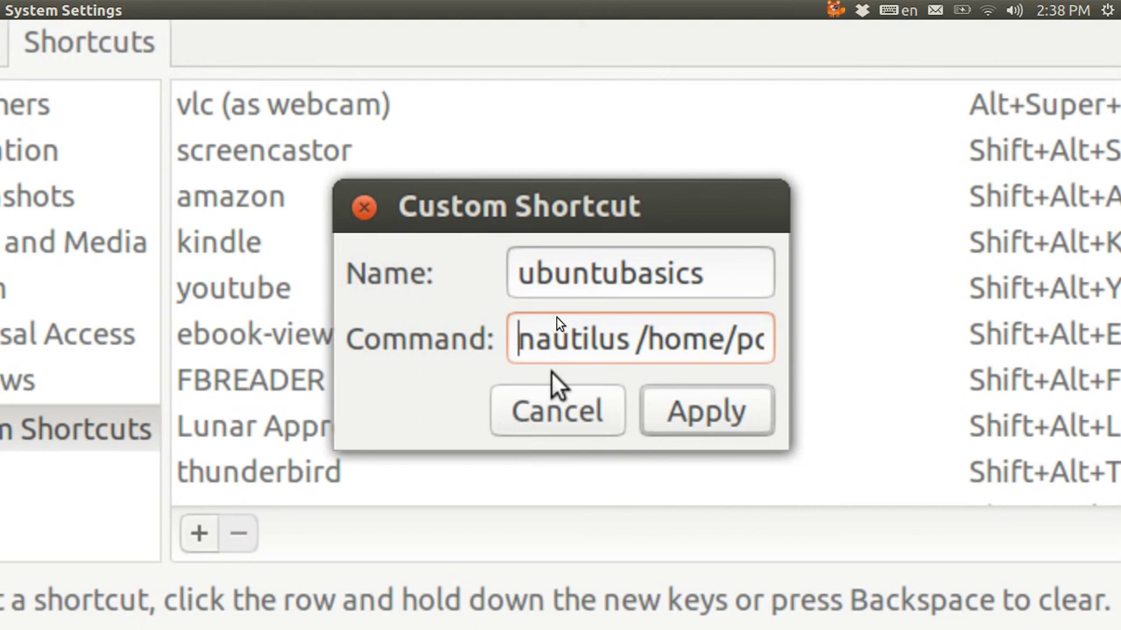
pyautogui.press('Right')
pyautogui.press('Right')
pyautogui.press('Right')
pyautogui.press('Right')
pyautogui.press('Right')
pyautogui.press('Right')
pyautogui.press('Right')
pyautogui.press('Right')
pyautogui.press('Right')
pyautogui.press('Right')
pyautogui.press('Right')
pyautogui.press('Right')
pyautogui.press('Right')
pyautogui.press('Right')
pyautogui.press('Right')
pyautogui.press('Right')
pyautogui.press('Right')
pyautogui.press('Right')
pyautogui.press('Right')
pyautogui.press('Right')
pyautogui.press('Right')
pyautogui.press('Right')
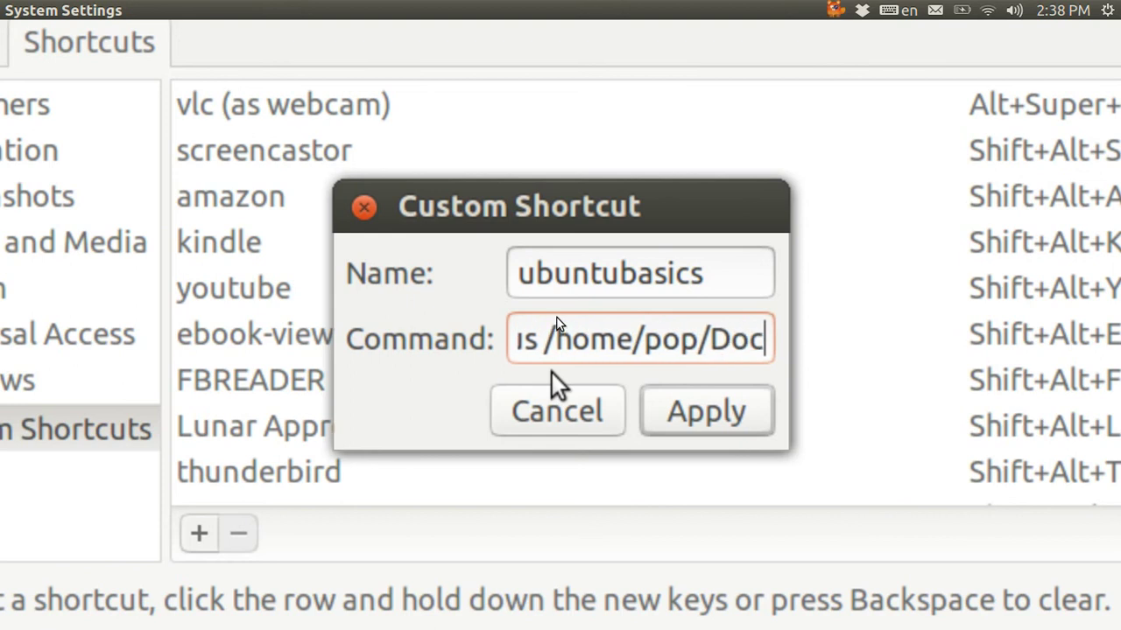
pyautogui.press('Right')
pyautogui.press('Right')
pyautogui.press('Right')
pyautogui.press('Right')
pyautogui.press('Right')
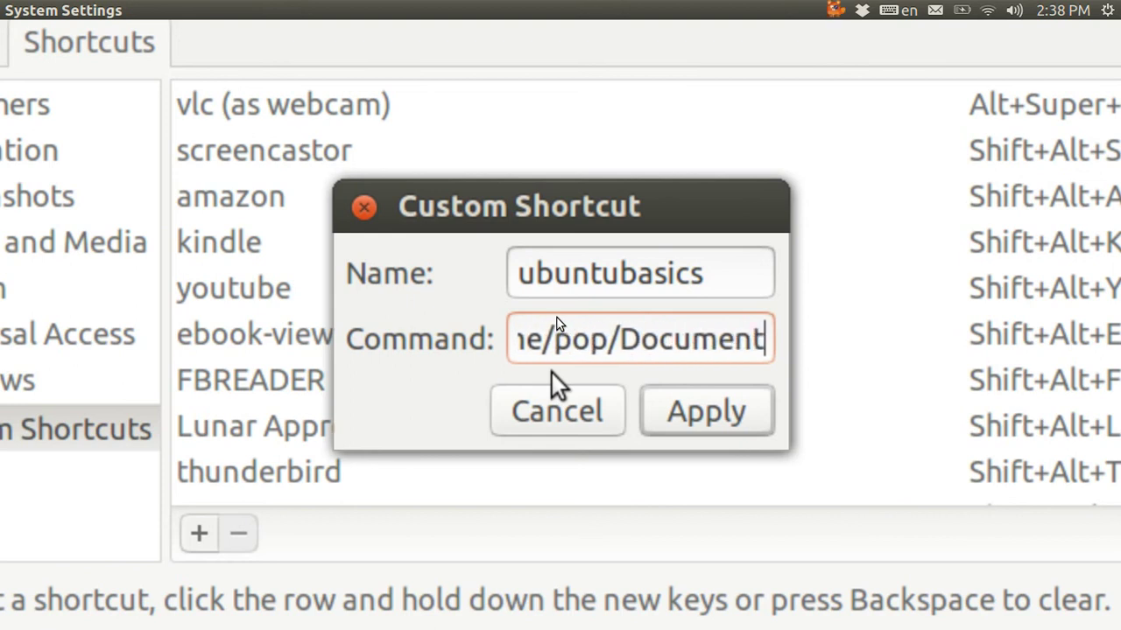
pyautogui.press('Right')
pyautogui.press('Right')
pyautogui.press('Right')
pyautogui.press('Right')
pyautogui.press('Right')
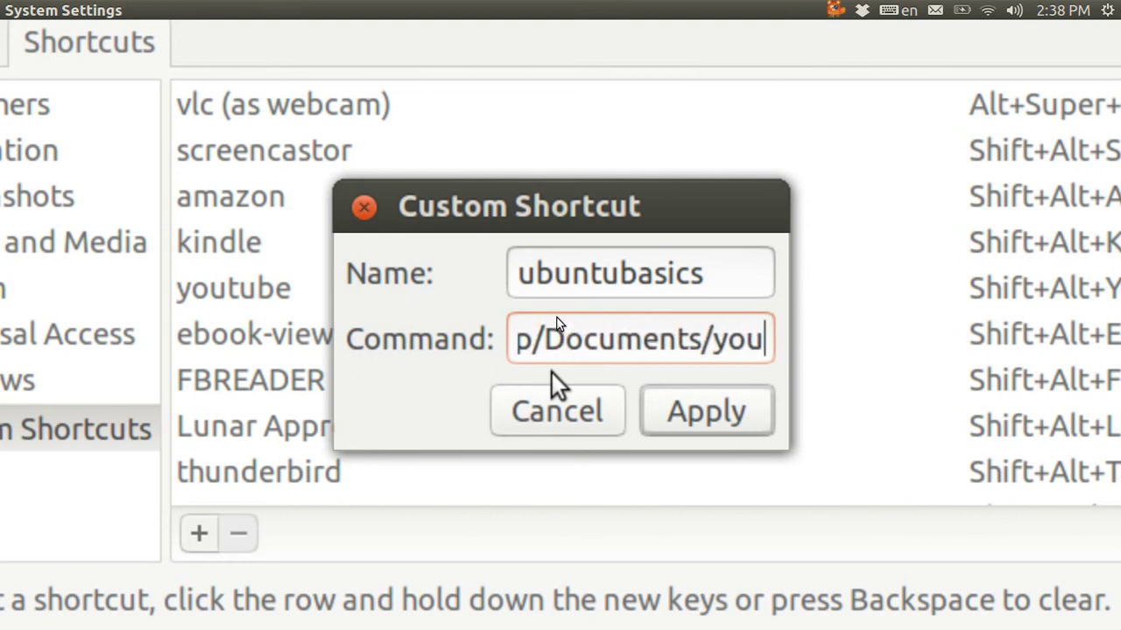
pyautogui.press('Right')
pyautogui.press('Right')
pyautogui.press('Right')
pyautogui.press('Right')
pyautogui.press('Right')
pyautogui.press('Right')
pyautogui.press('Right')
pyautogui.press('Right')
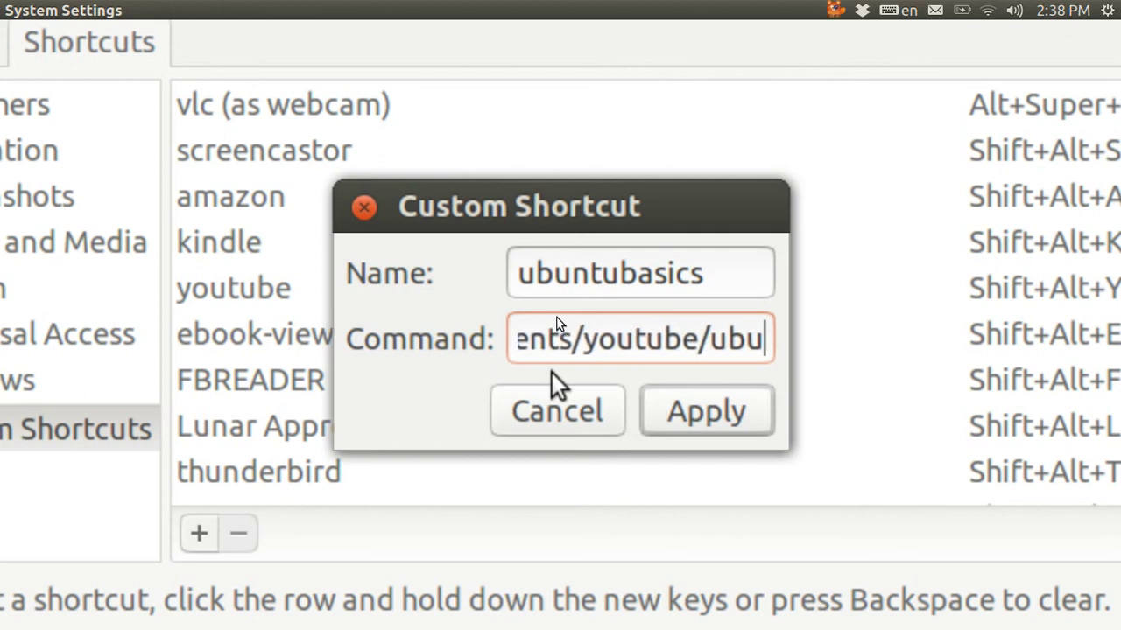
pyautogui.press('Right')
pyautogui.press('Right')
pyautogui.press('Right')
pyautogui.press('Right')
pyautogui.press('Right')
pyautogui.press('Right')
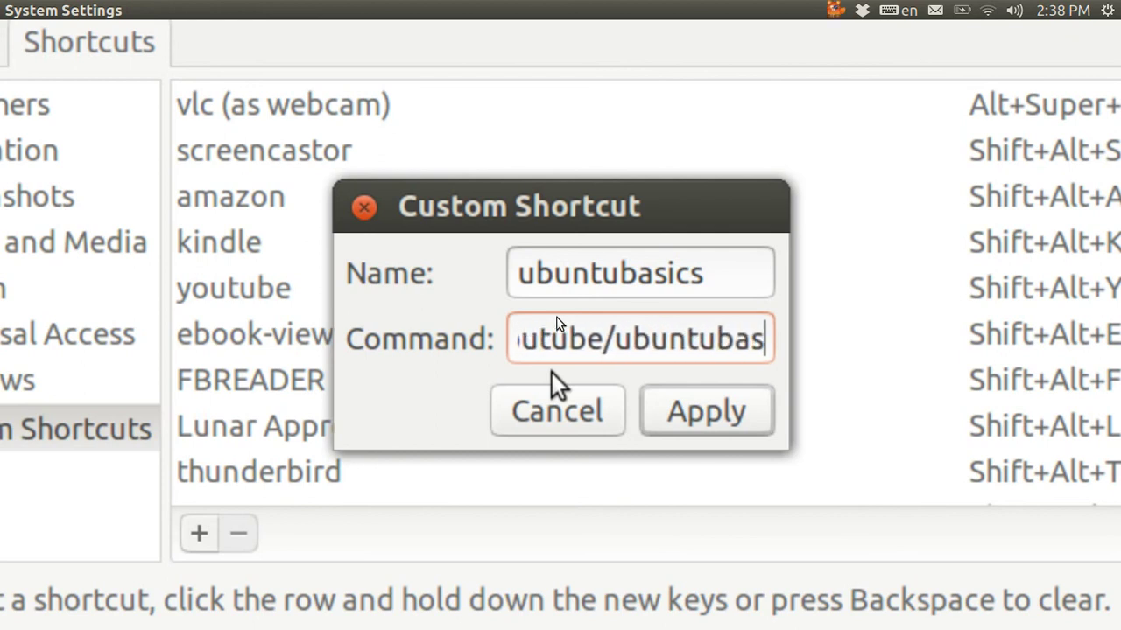
pyautogui.press('Right')
pyautogui.press('Right')
pyautogui.press('Right')
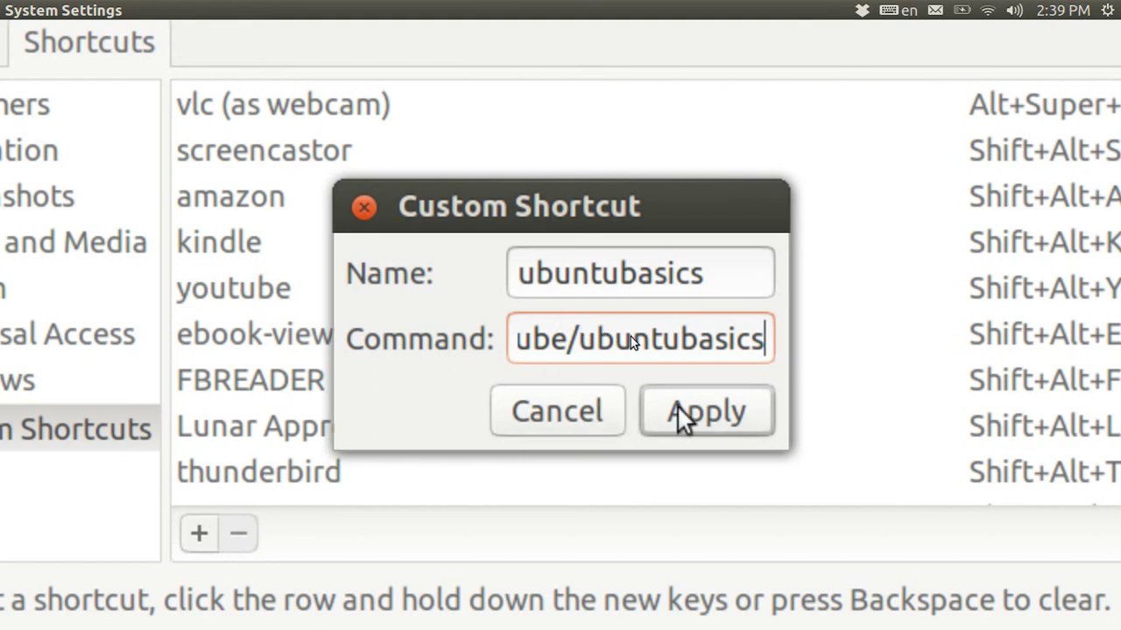
pyautogui.click(707, 426)
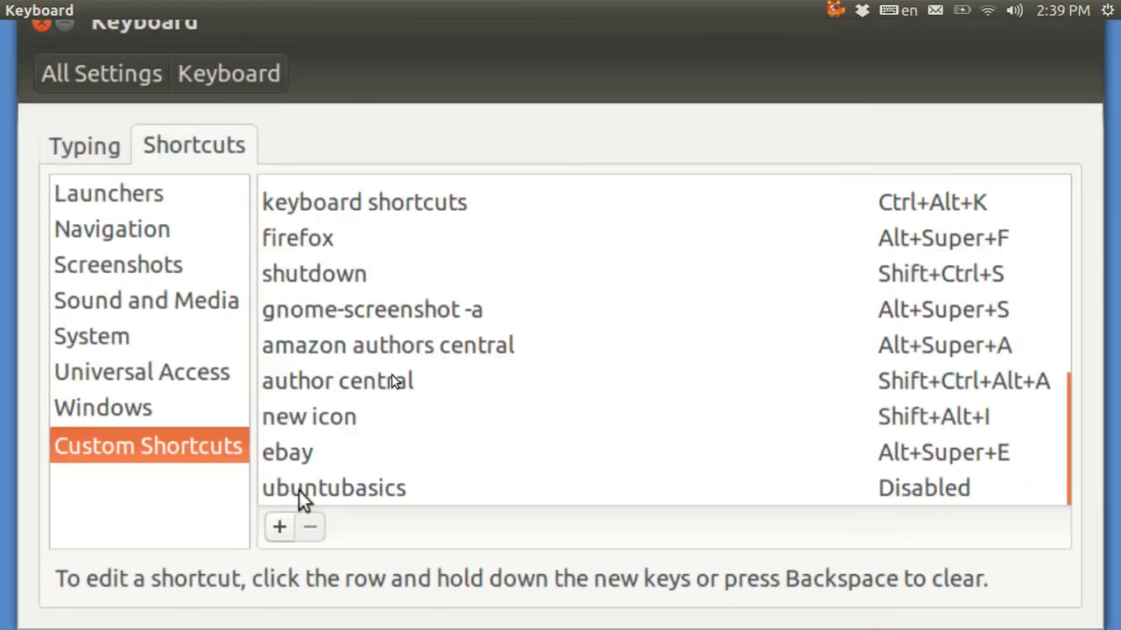
# Step: Bind the ubuntubasics shortcut to Alt+Super+U and close the Keyboard settings
pyautogui.click(933, 490)
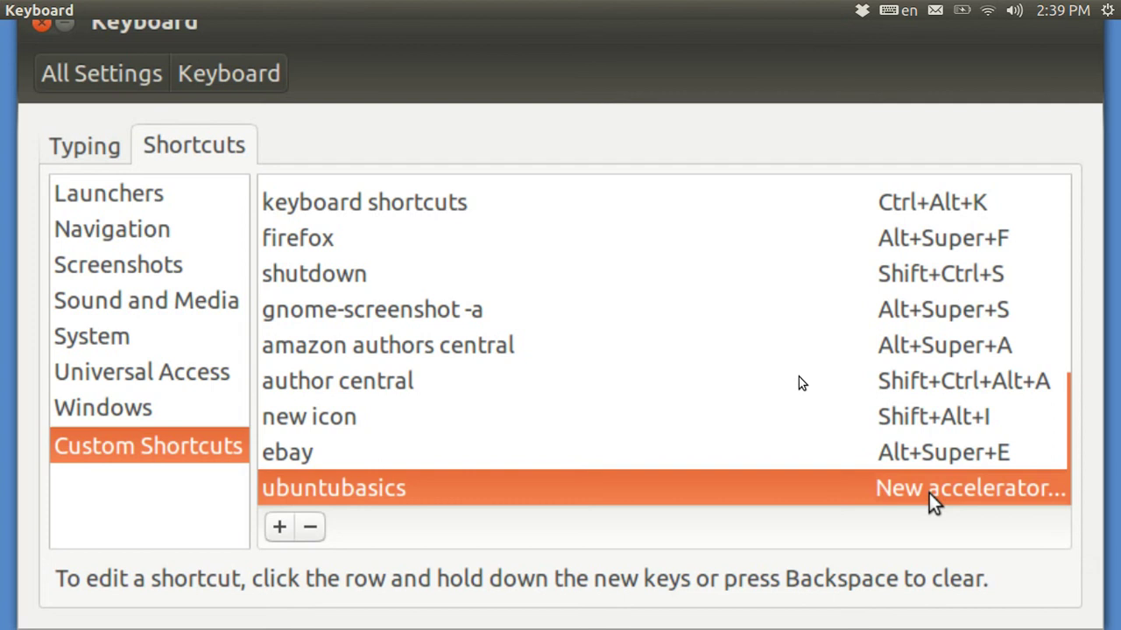
pyautogui.press('alt+super+u')
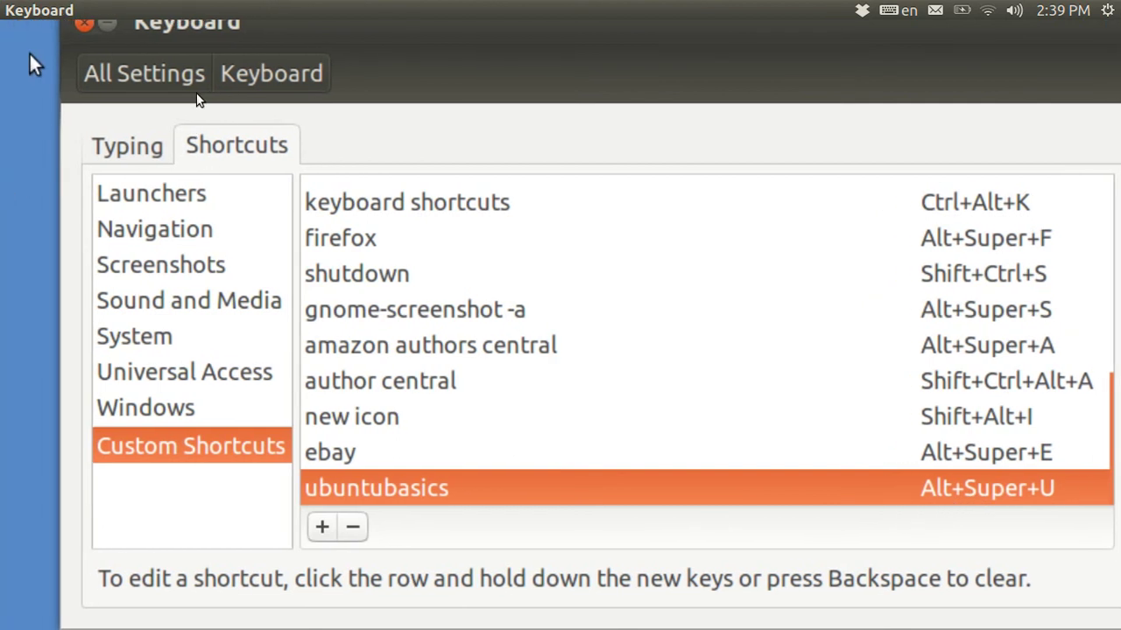
pyautogui.click(85, 23)
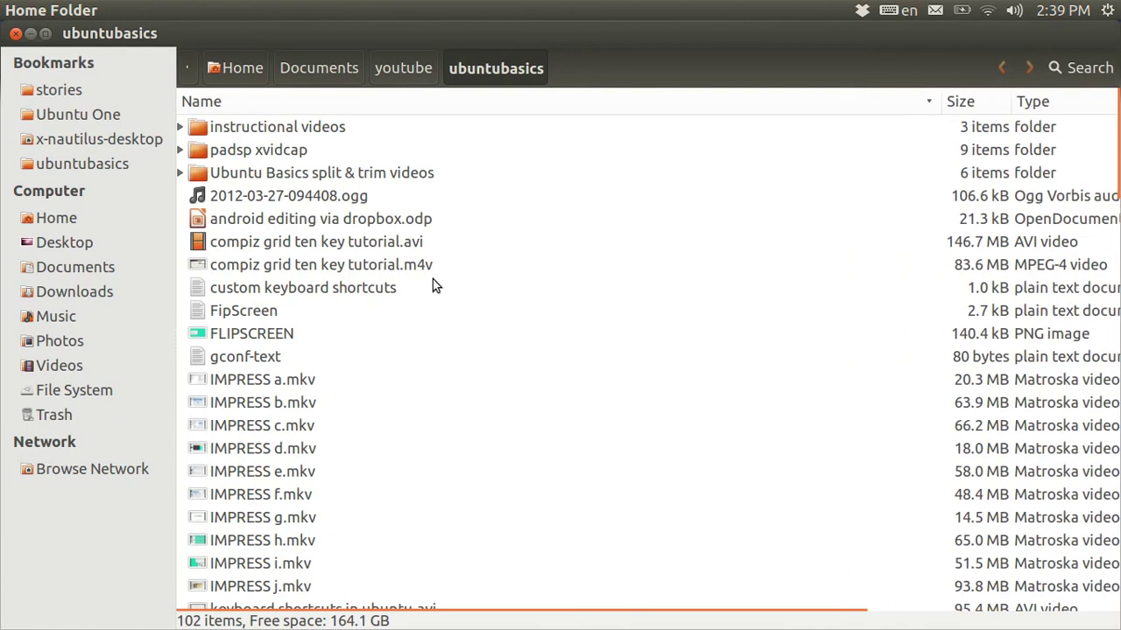
pyautogui.click(16, 35)
pyautogui.moveTo(9, 133)
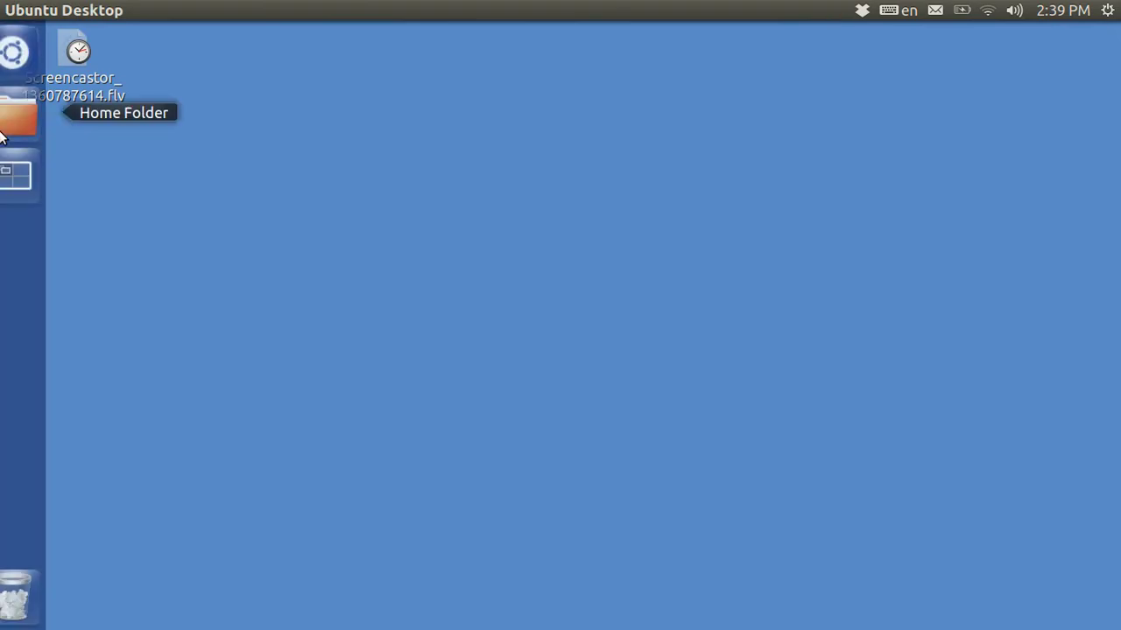
pyautogui.rightClick(24, 129)
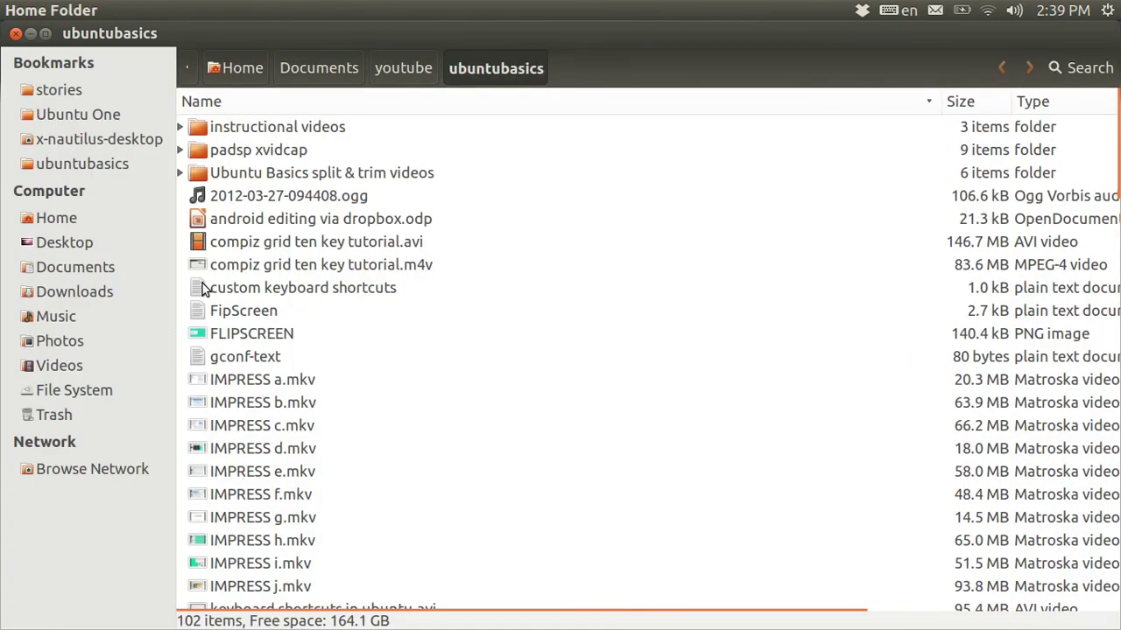
pyautogui.moveTo(1, 28)
pyautogui.click(14, 34)
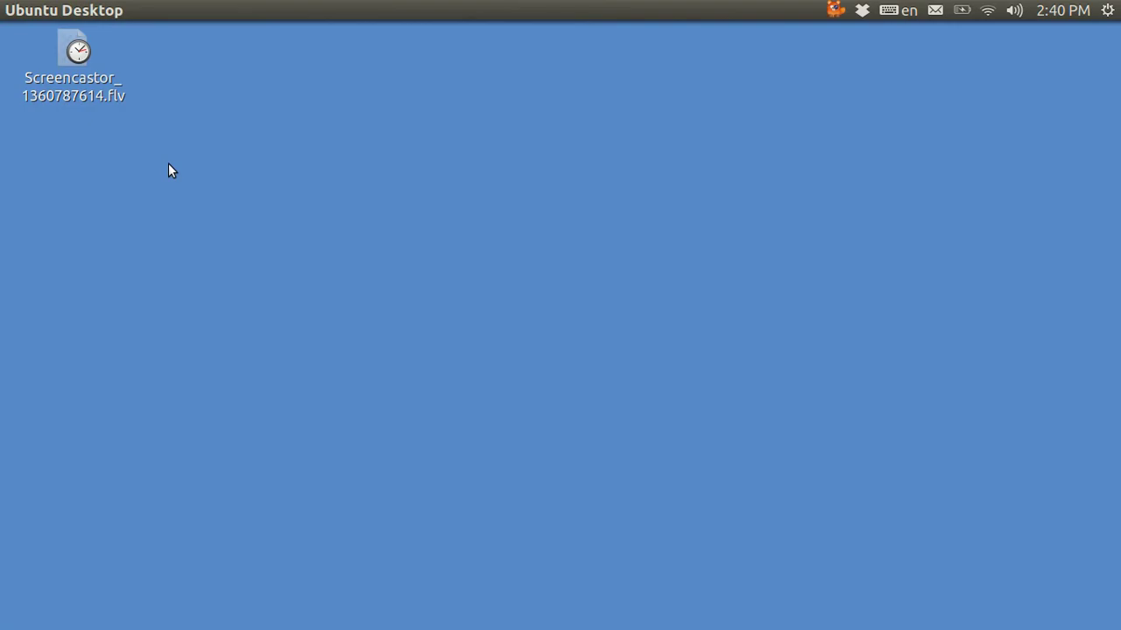
pyautogui.moveTo(2, 30)
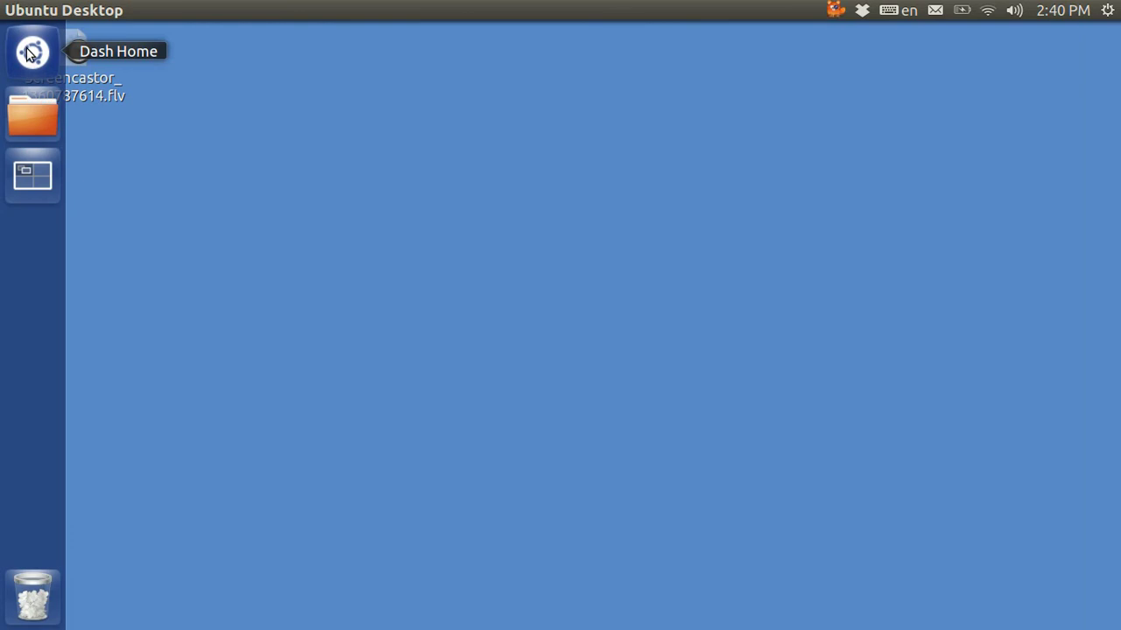
pyautogui.click(26, 53)
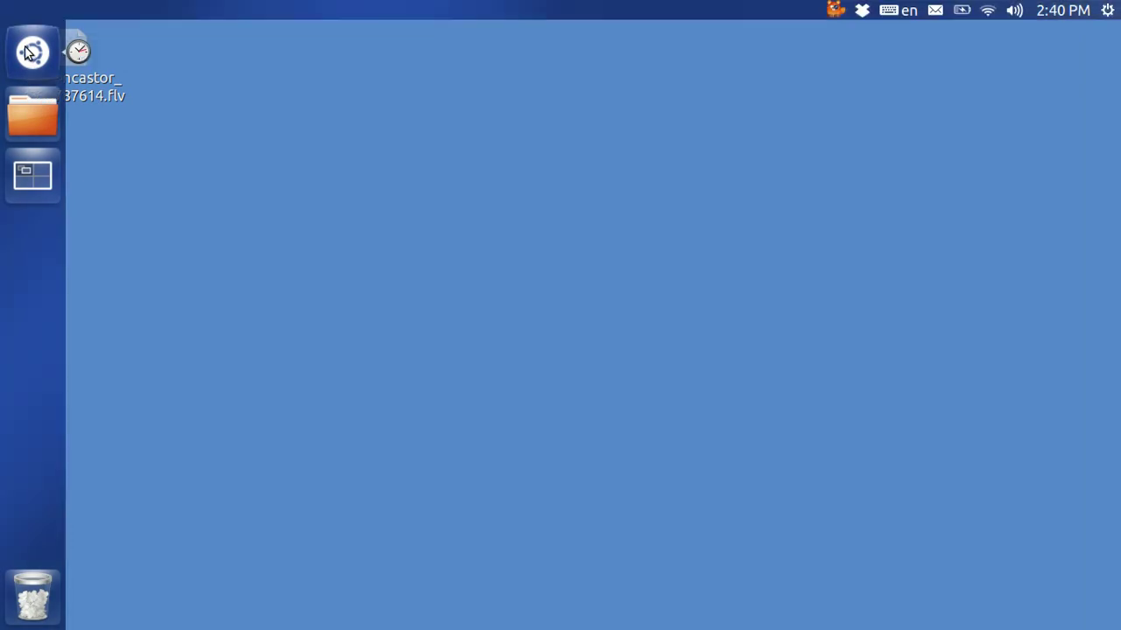
pyautogui.write('u')
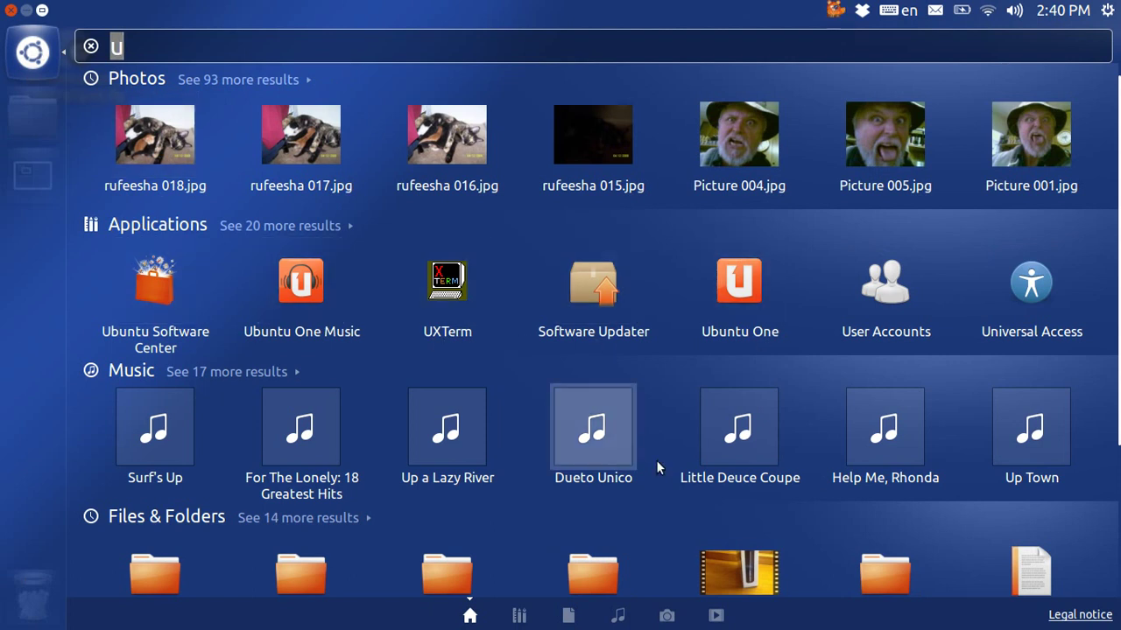
pyautogui.scroll(-1, 772, 532)
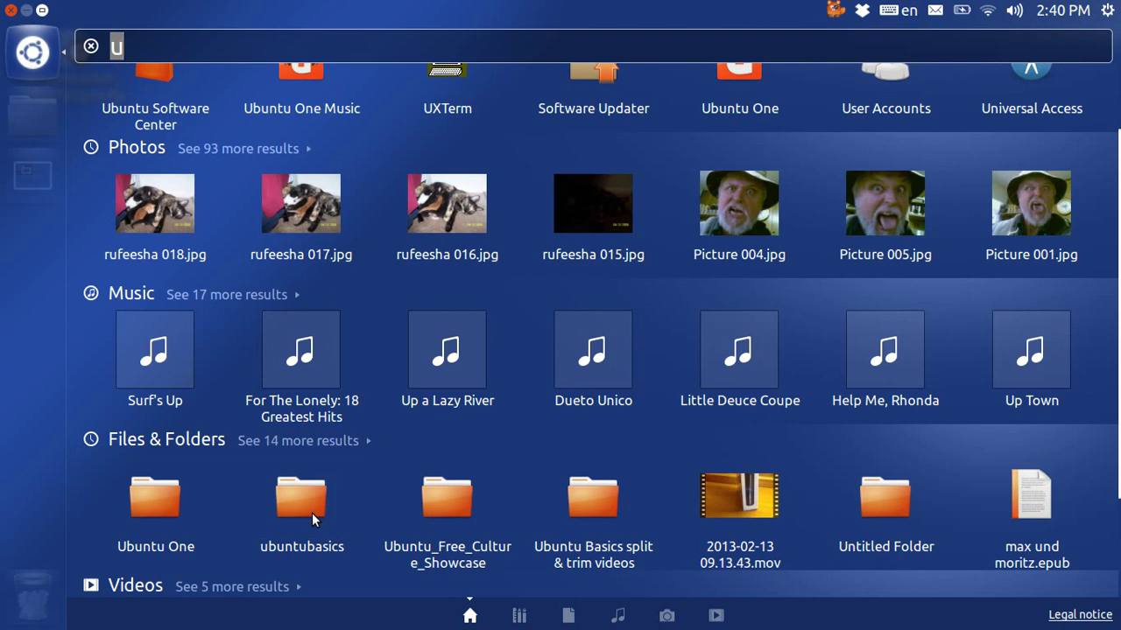
pyautogui.click(12, 12)
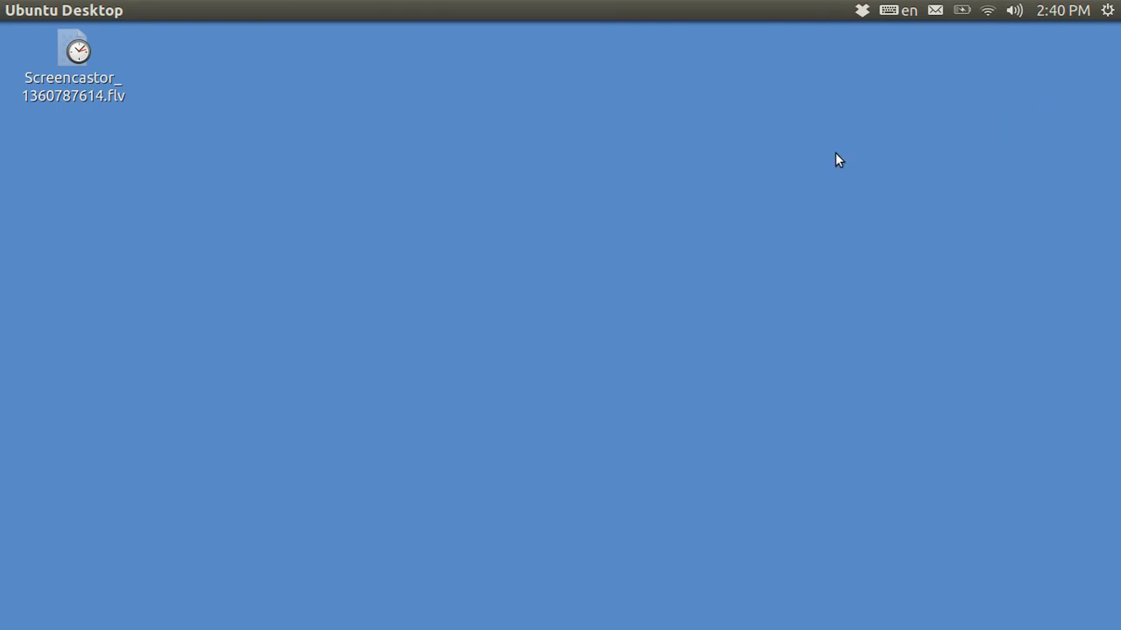
# Step: Open System Settings' Keyboard Custom Shortcuts list and scroll to the Ctrl+Alt+K keyboard shortcuts entry
pyautogui.click(1108, 13)
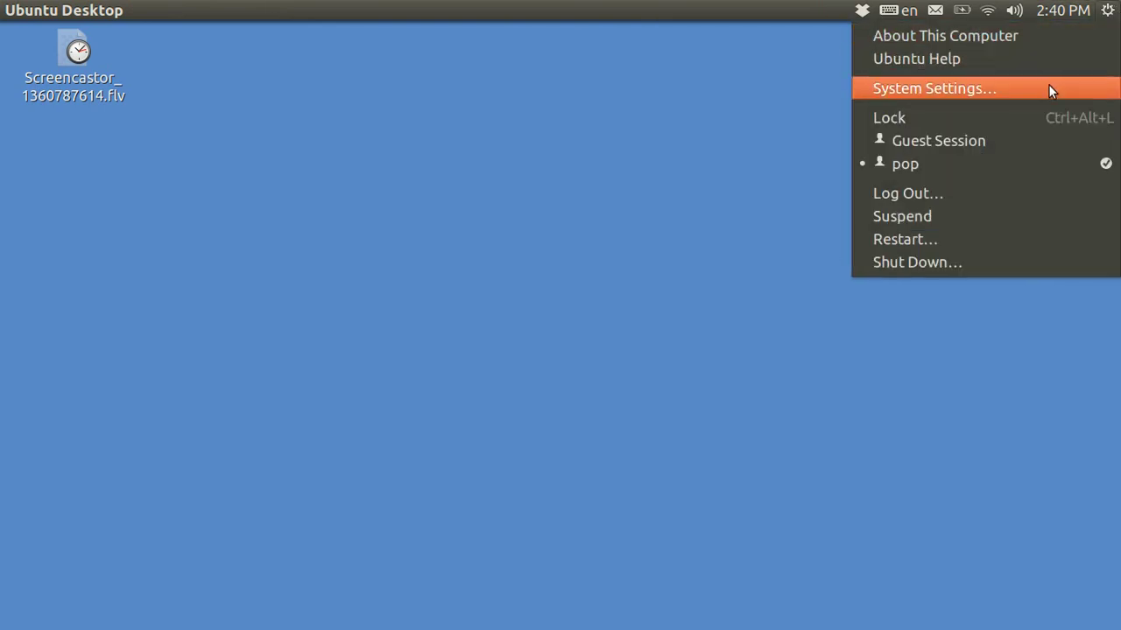
pyautogui.click(1050, 86)
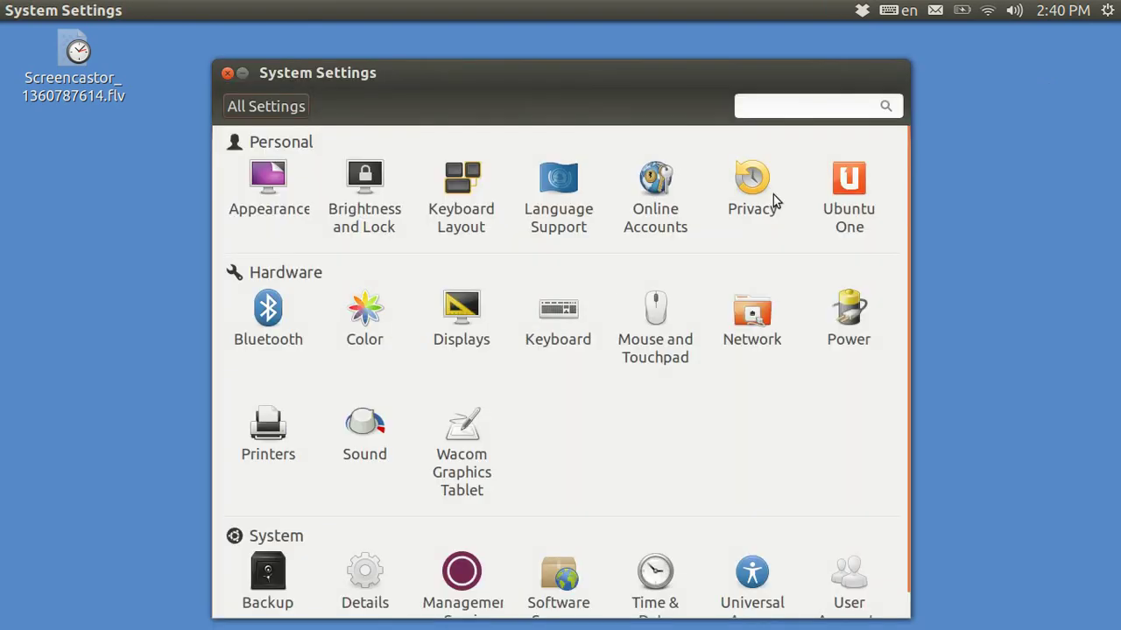
pyautogui.click(563, 322)
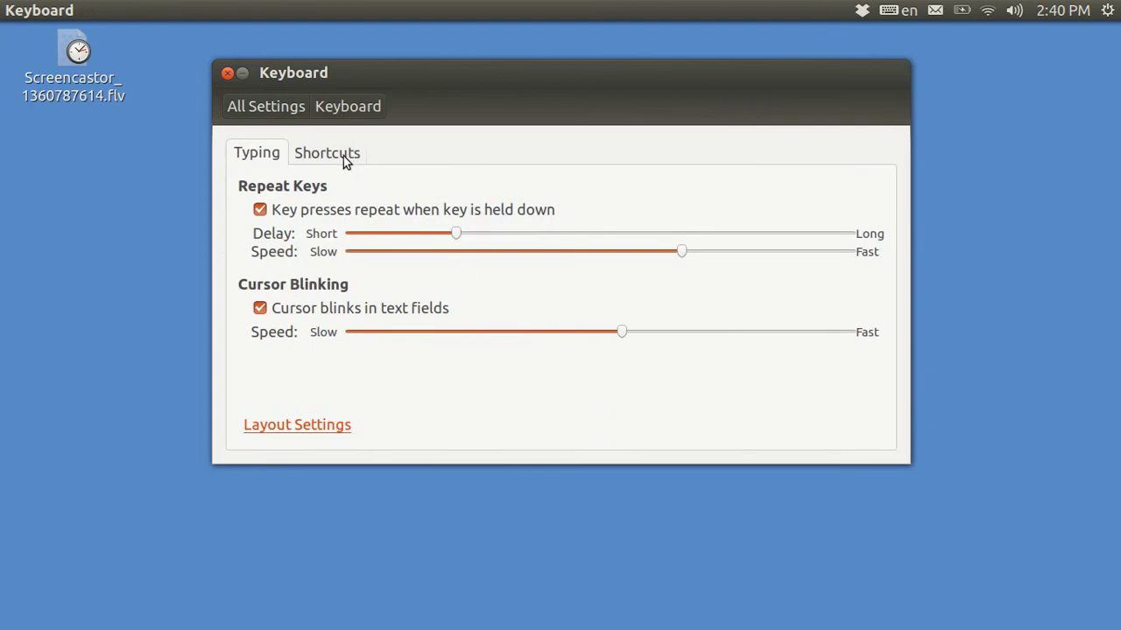
pyautogui.click(344, 158)
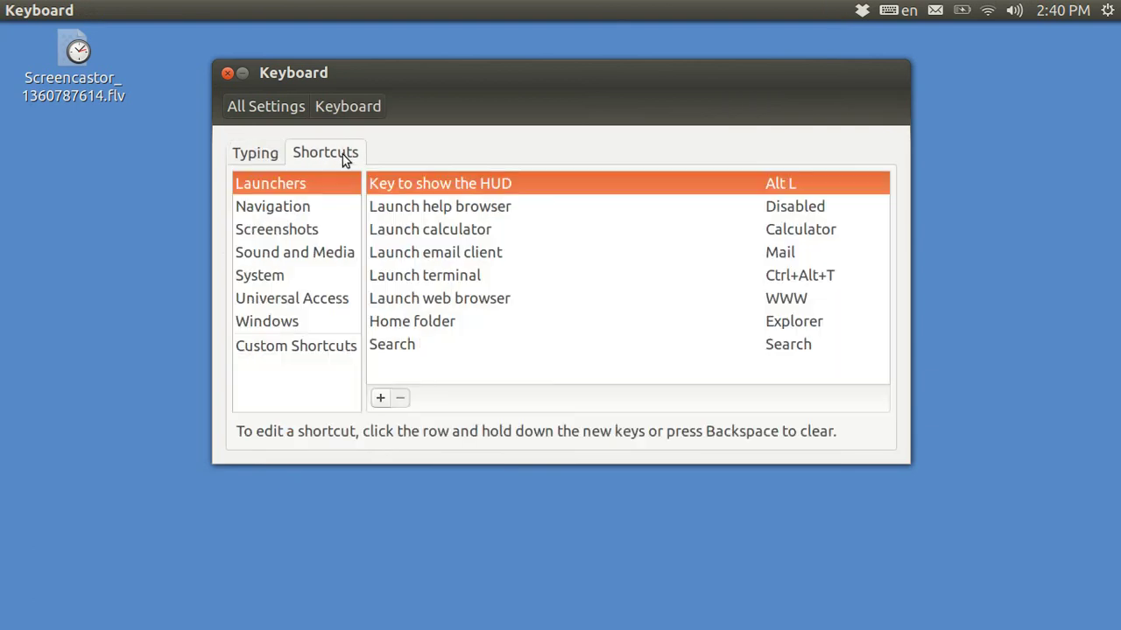
pyautogui.click(321, 348)
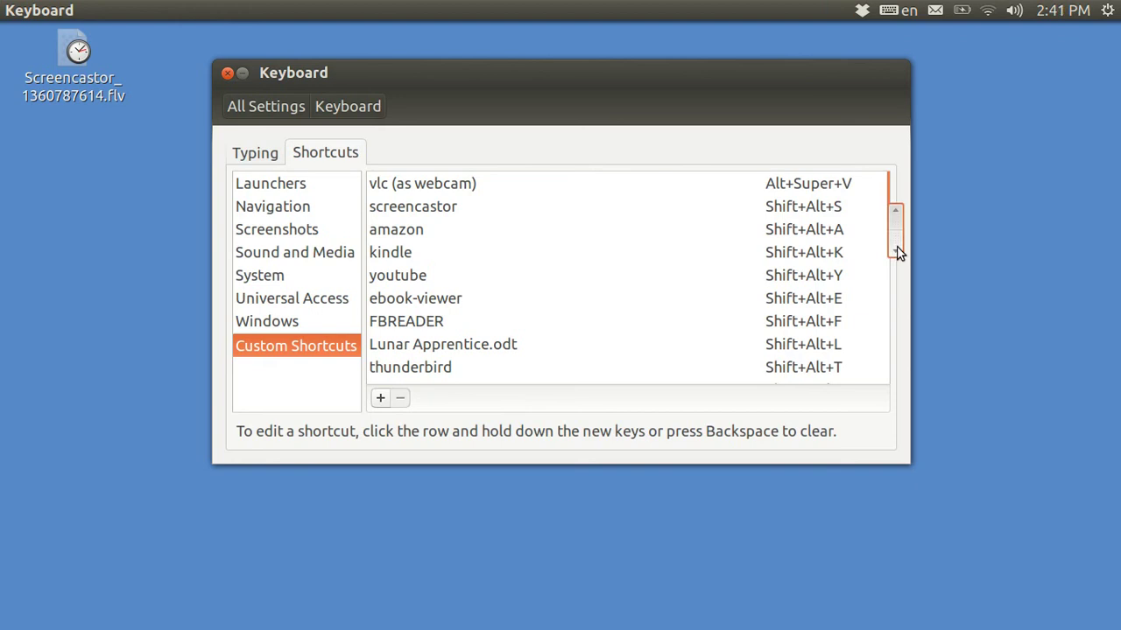
pyautogui.moveTo(897, 252); pyautogui.dragTo(867, 312)
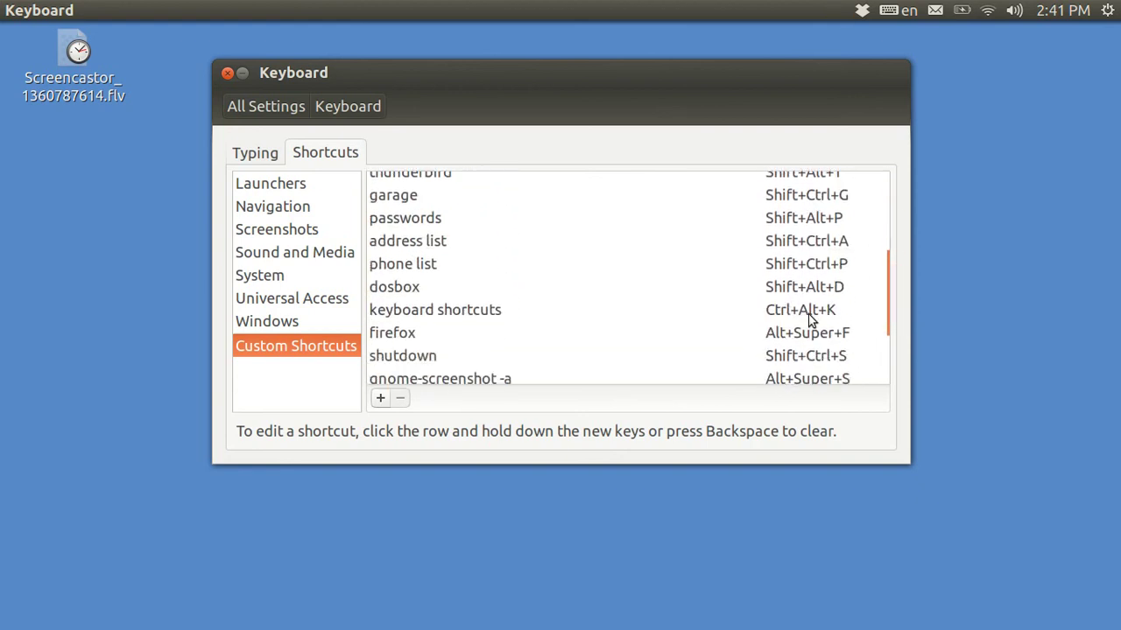
pyautogui.doubleClick(470, 311)
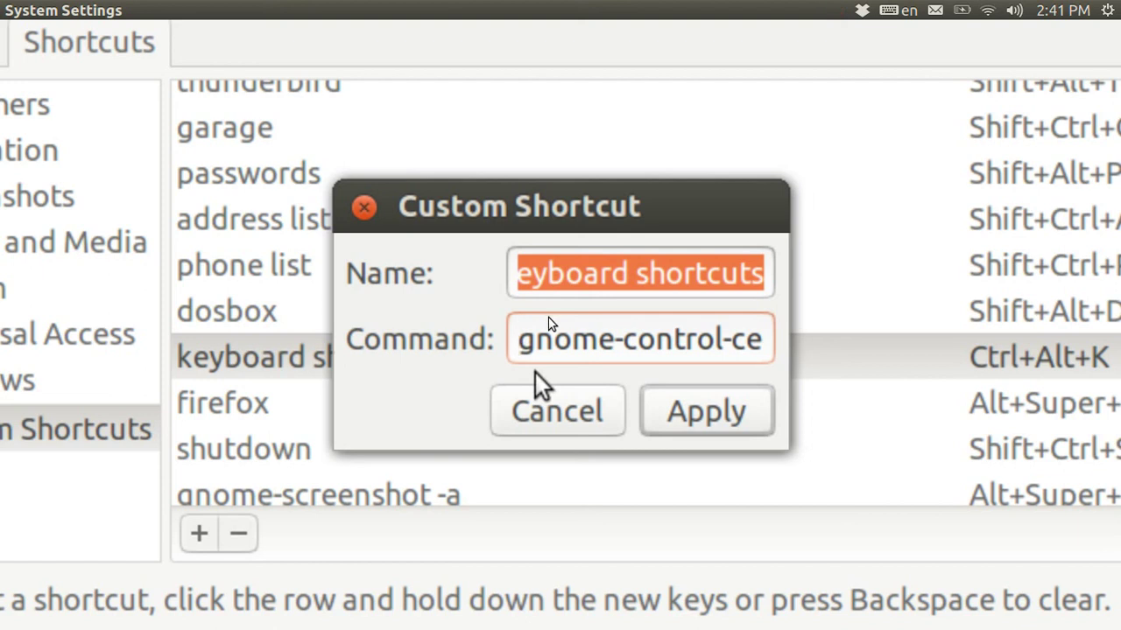
pyautogui.press('Right')
pyautogui.press('Right')
pyautogui.press('Right')
pyautogui.press('Right')
pyautogui.press('Right')
pyautogui.press('Right')
pyautogui.press('Right')
pyautogui.press('Right')
pyautogui.press('Right')
pyautogui.press('Right')
pyautogui.press('Right')
pyautogui.press('Right')
pyautogui.press('Right')
pyautogui.press('Right')
pyautogui.press('Right')
pyautogui.press('Right')
pyautogui.press('Right')
pyautogui.press('Right')
pyautogui.press('Right')
pyautogui.press('Right')
pyautogui.press('Right')
pyautogui.press('Right')
pyautogui.press('Right')
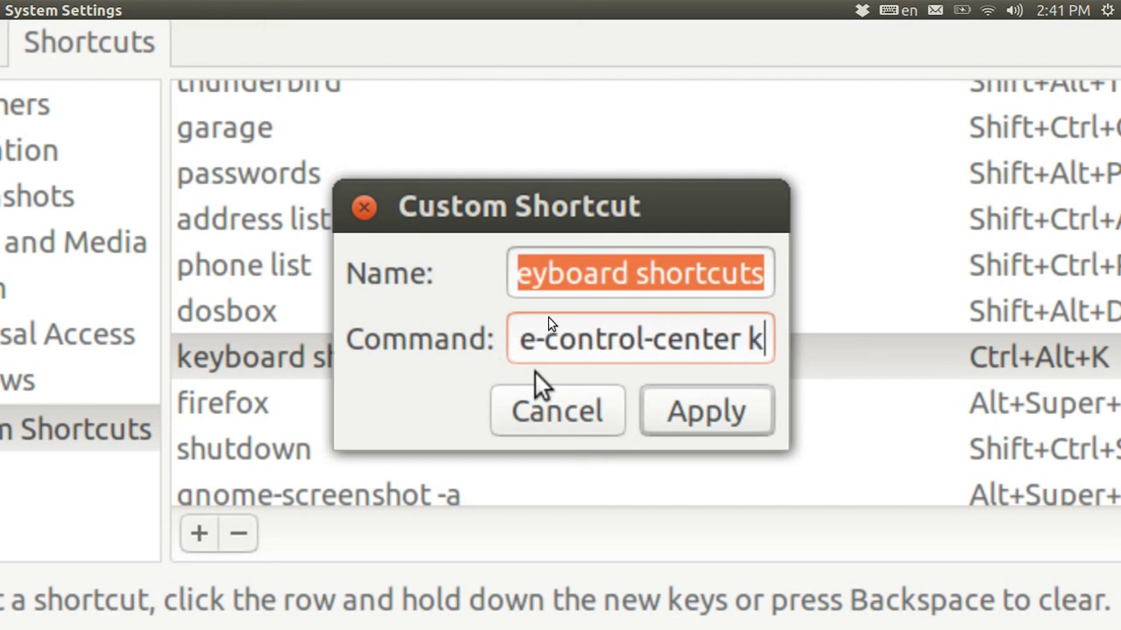
pyautogui.press('Right')
pyautogui.press('Right')
pyautogui.press('Right')
pyautogui.press('Right')
pyautogui.press('Right')
pyautogui.press('Right')
pyautogui.press('Right')
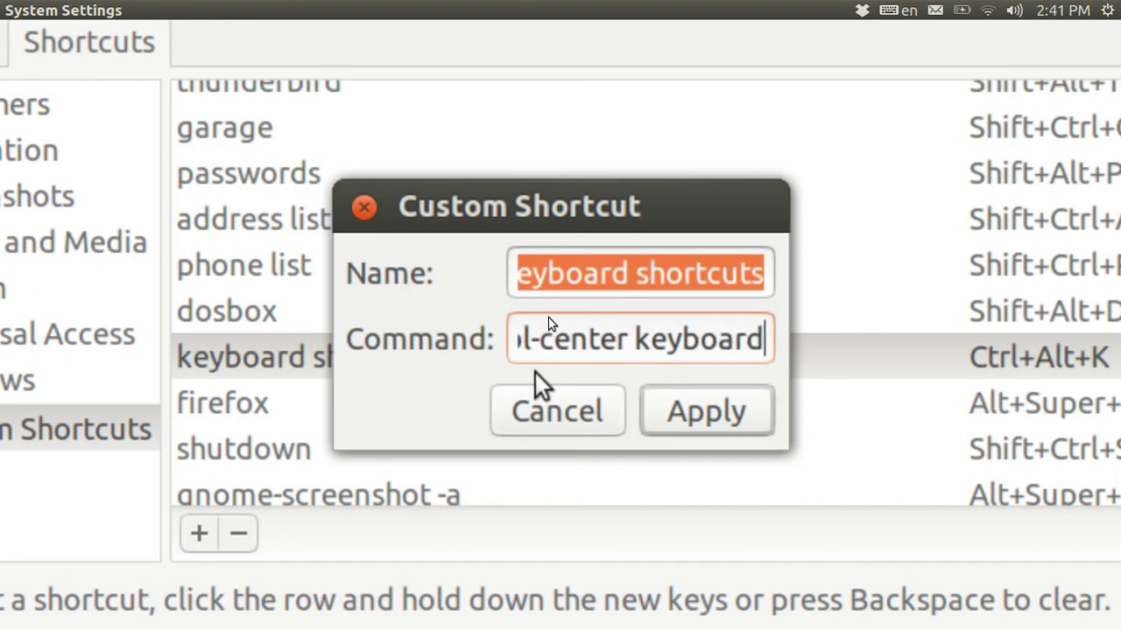
pyautogui.click(713, 420)
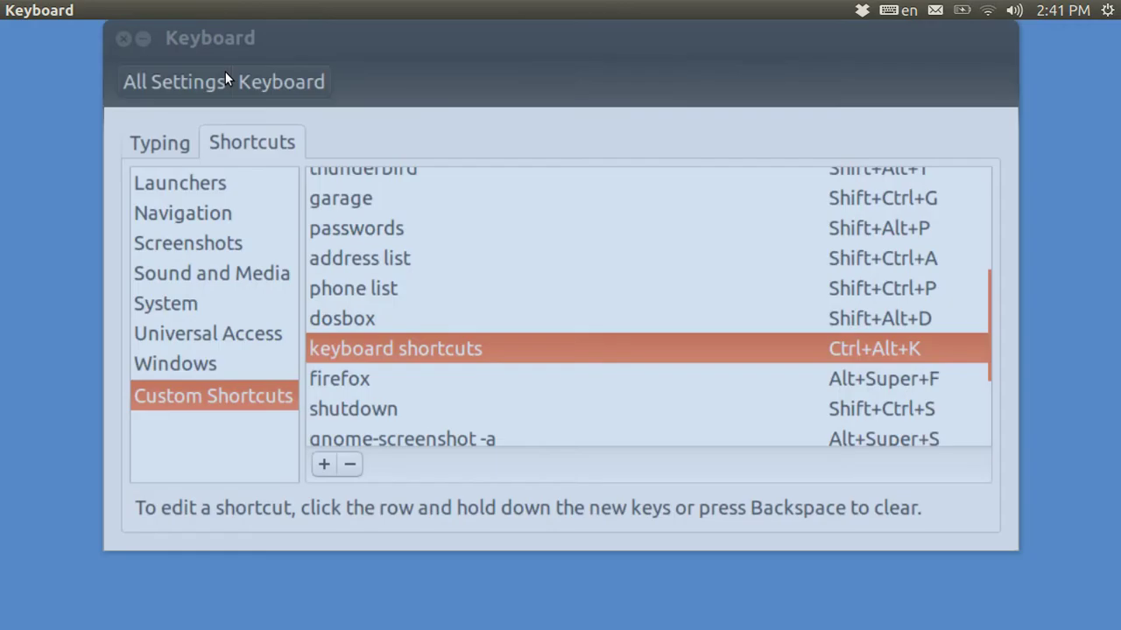
# Step: Close Keyboard settings, test the Ctrl+Alt+K shortcut to reopen it, then close it again
pyautogui.click(41, 29)
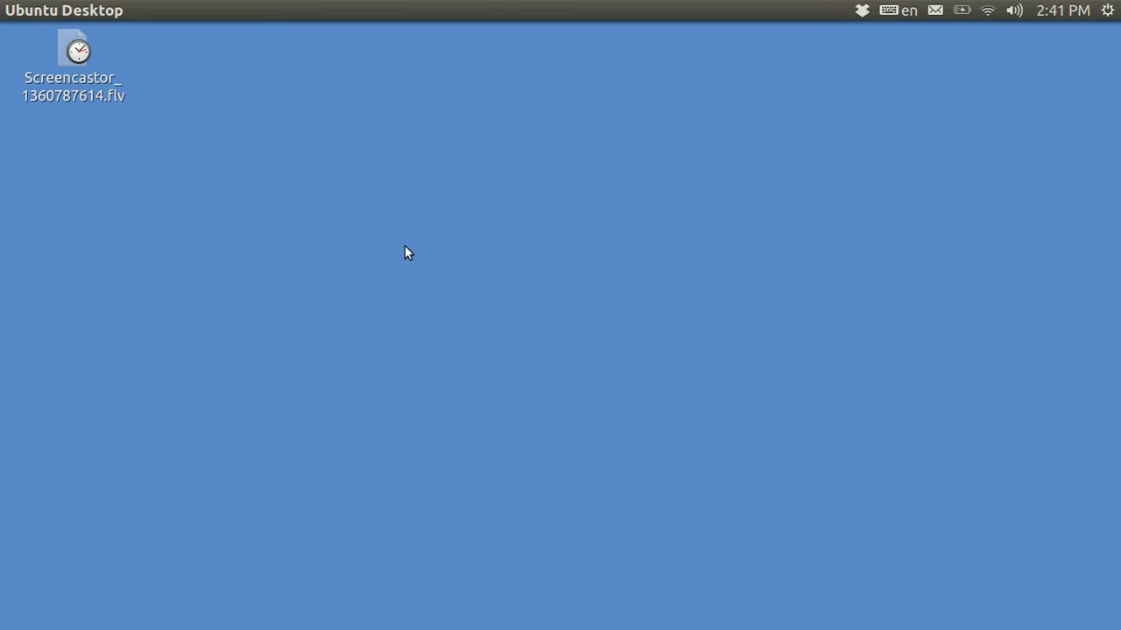
pyautogui.hotkey('ctrl', 'alt', 'k')
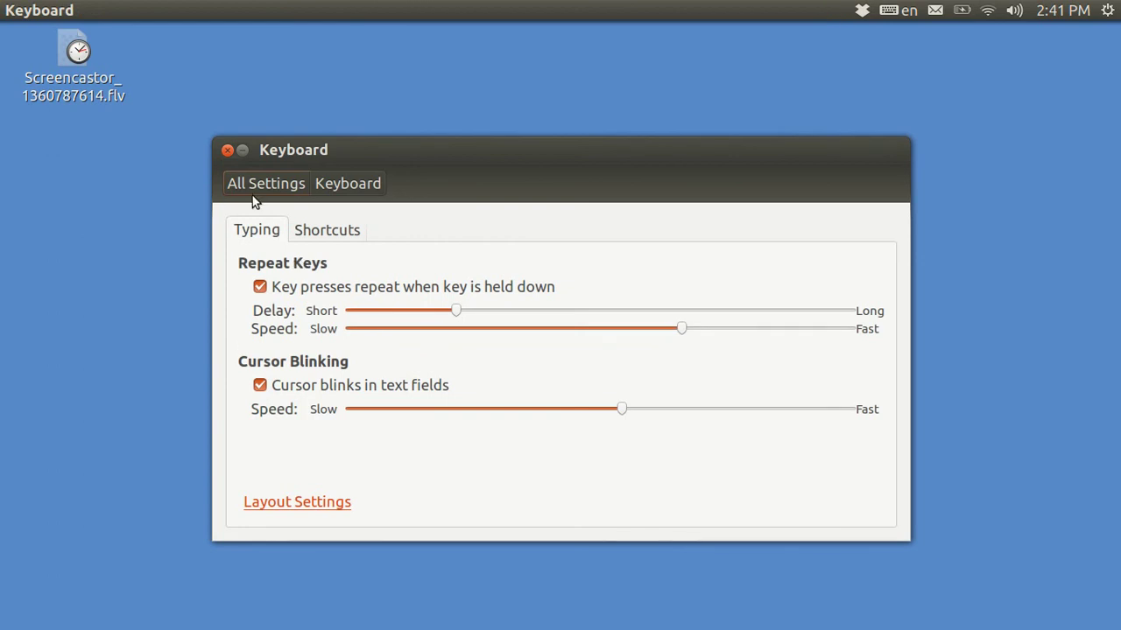
pyautogui.click(227, 152)
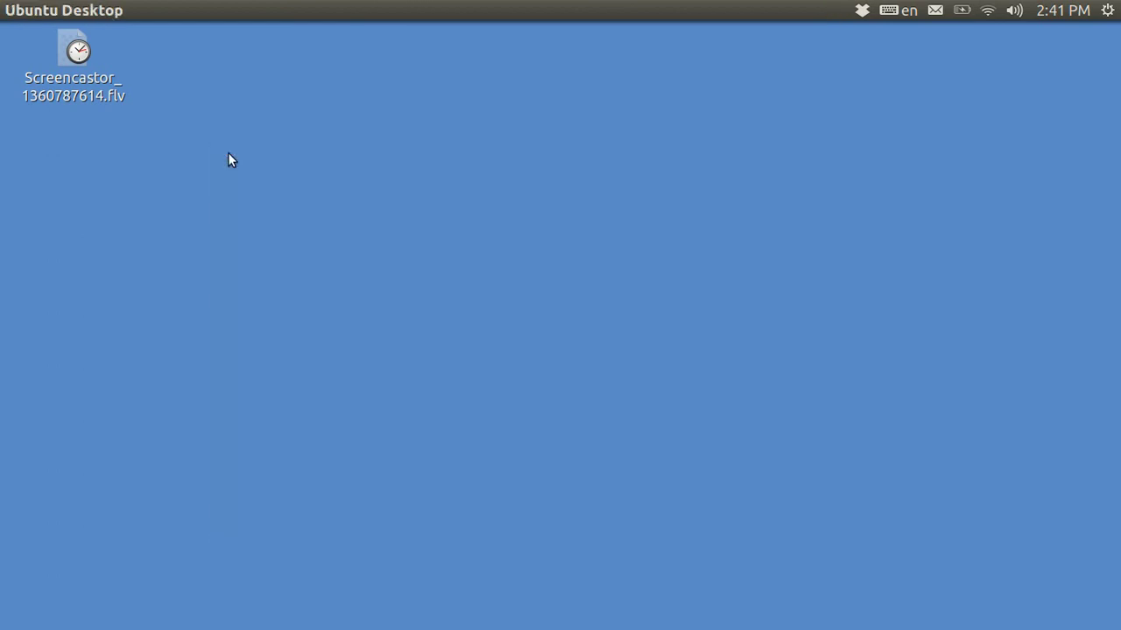